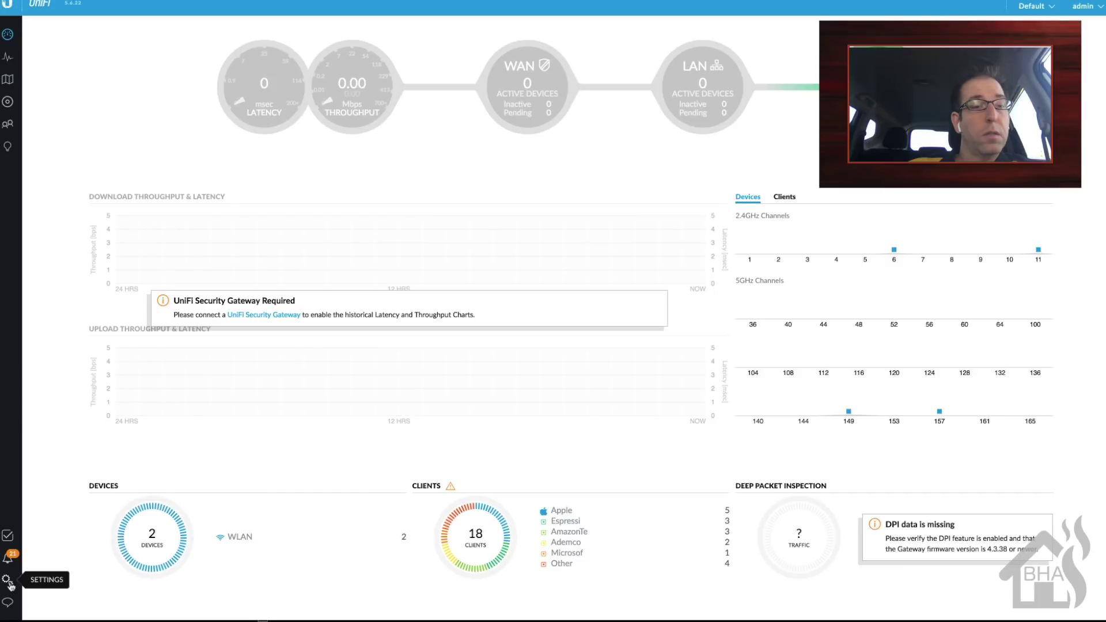
# Download a controller backup from the Maintenance settings page.
pyautogui.click(9, 583)
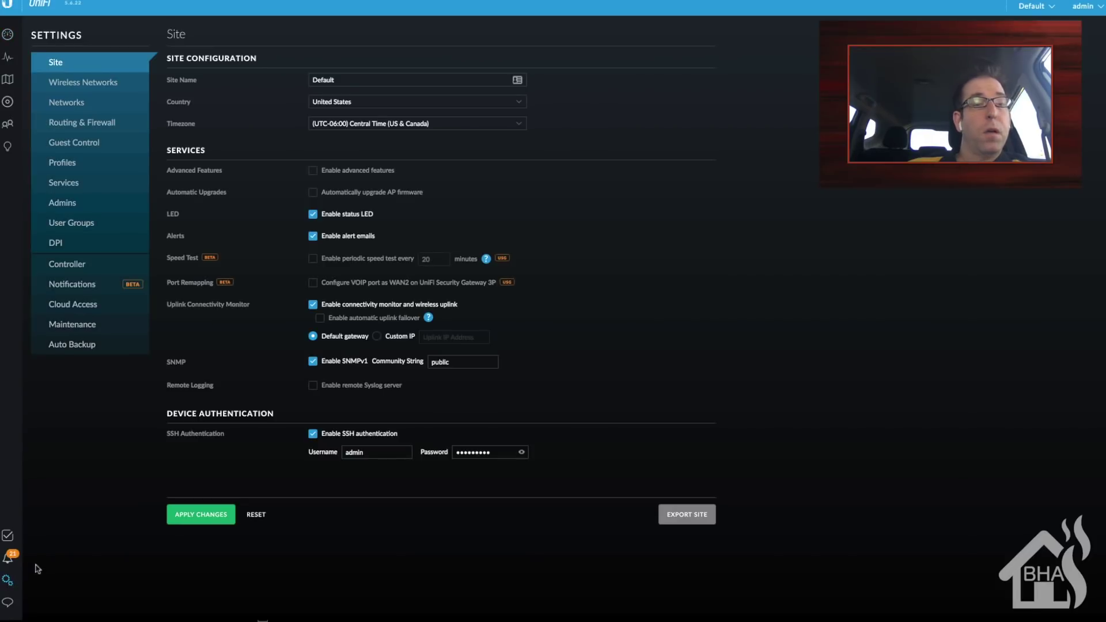
pyautogui.click(89, 326)
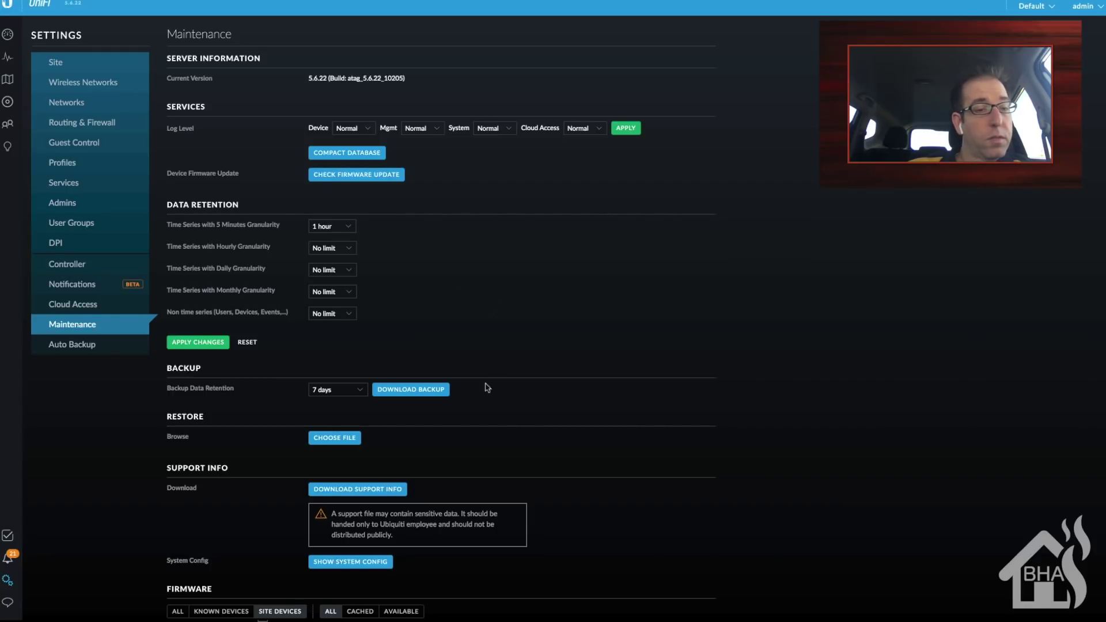
pyautogui.click(395, 396)
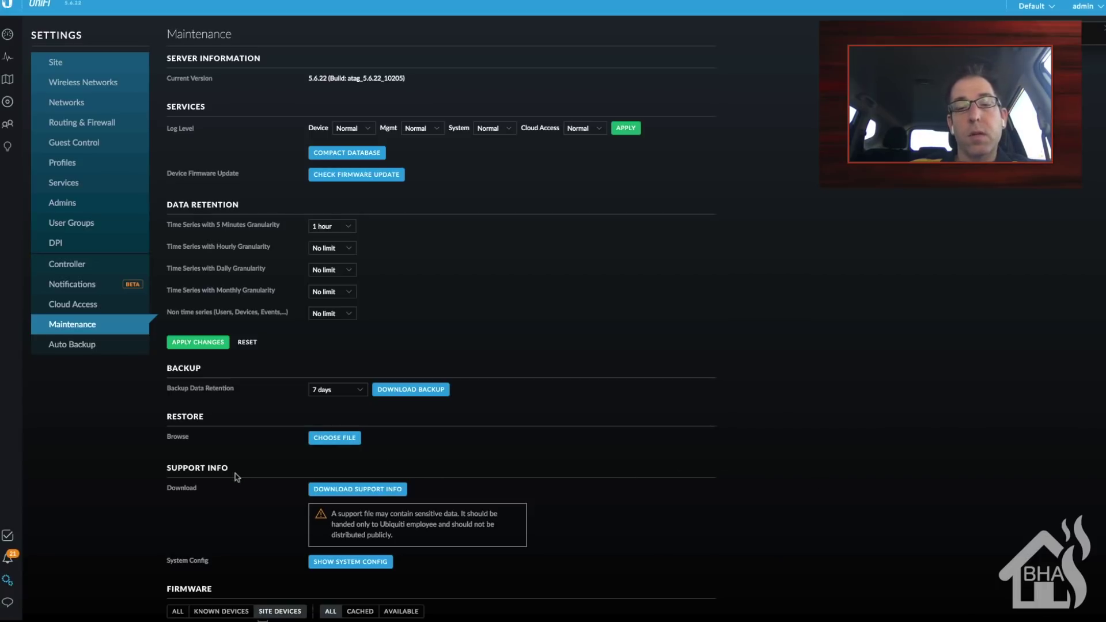
# Choose a different backup data retention period and download the backup again.
pyautogui.click(360, 392)
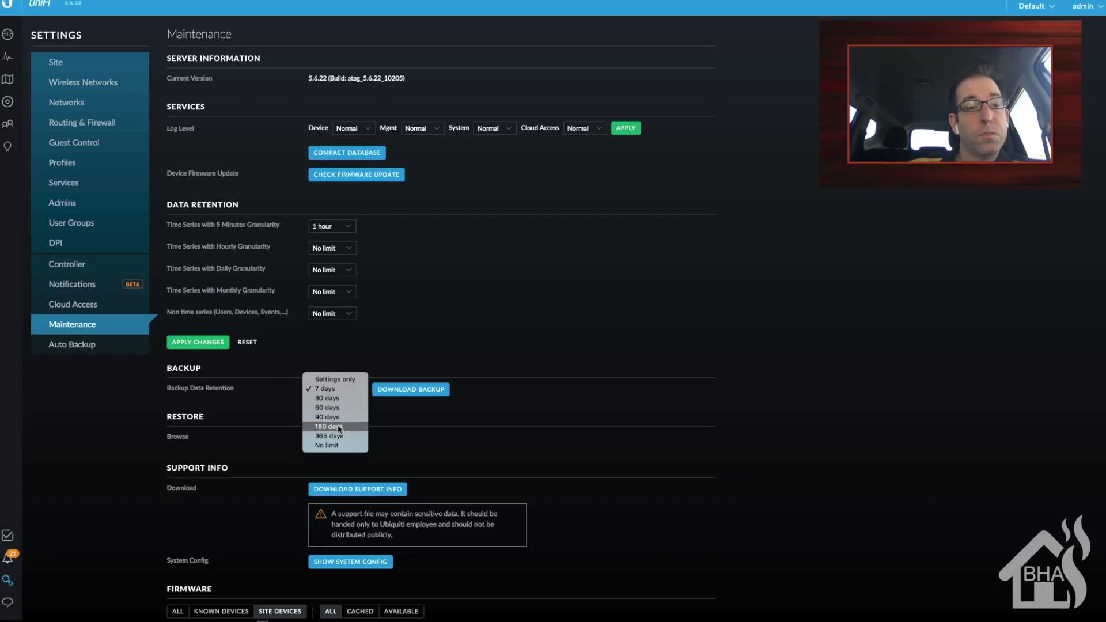
pyautogui.click(339, 445)
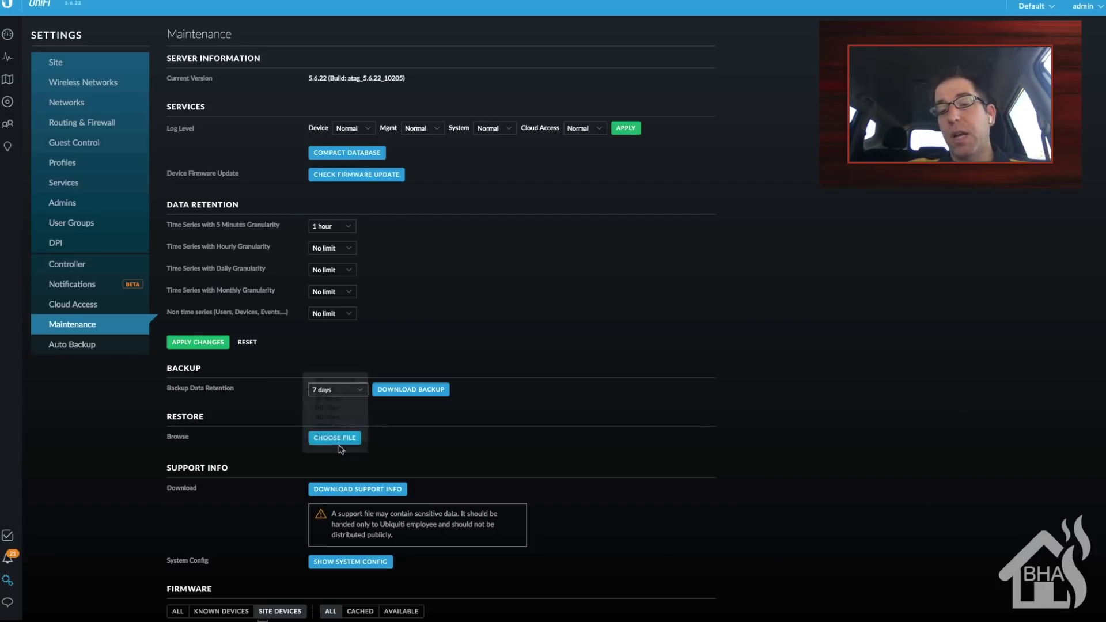
pyautogui.click(420, 390)
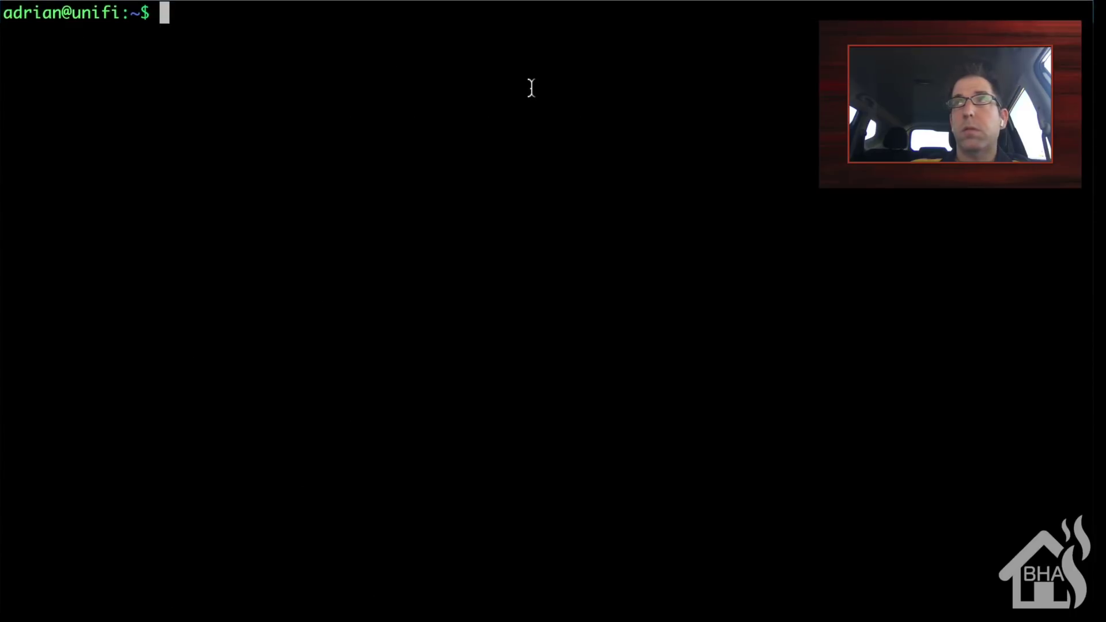
# Shut down the old UniFi server with 'sudo shutdown'.
pyautogui.write('sud')
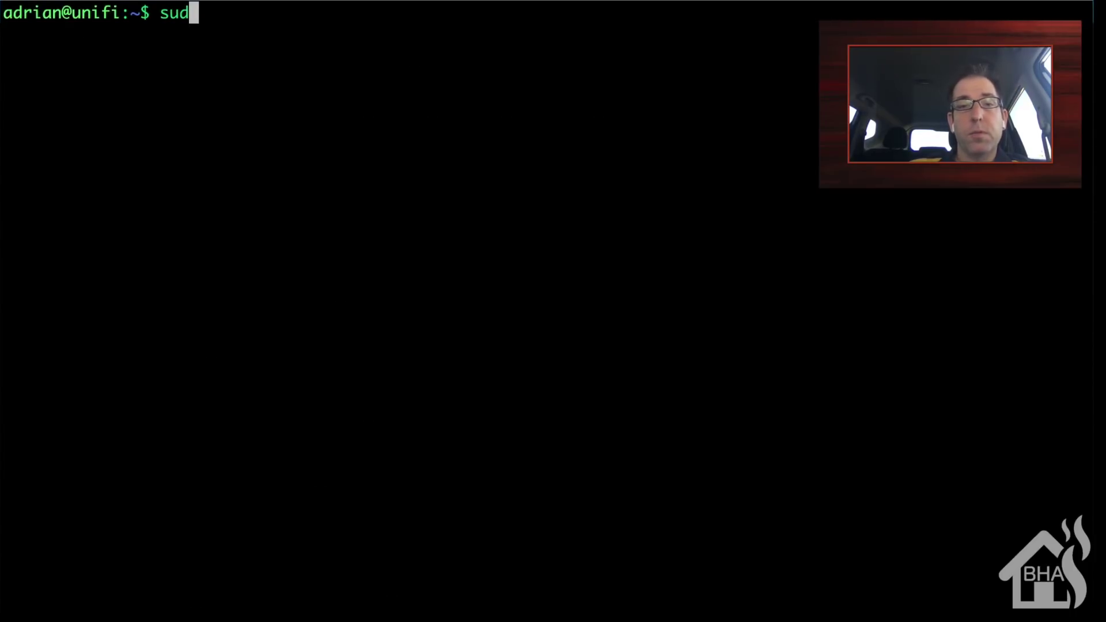
pyautogui.write('o shutdown')
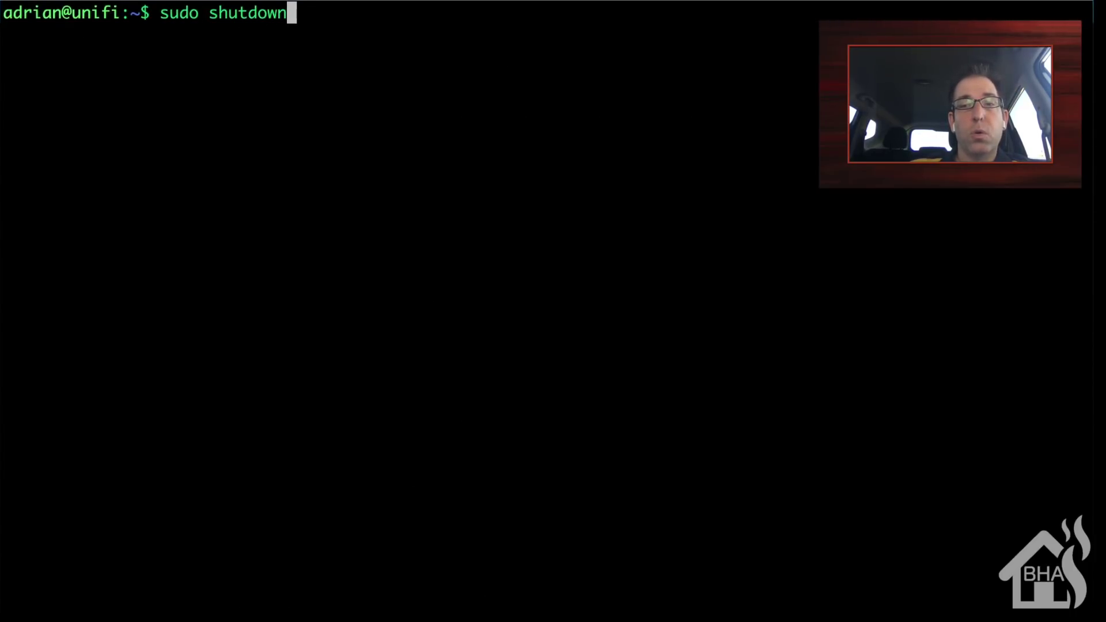
pyautogui.press('Return')
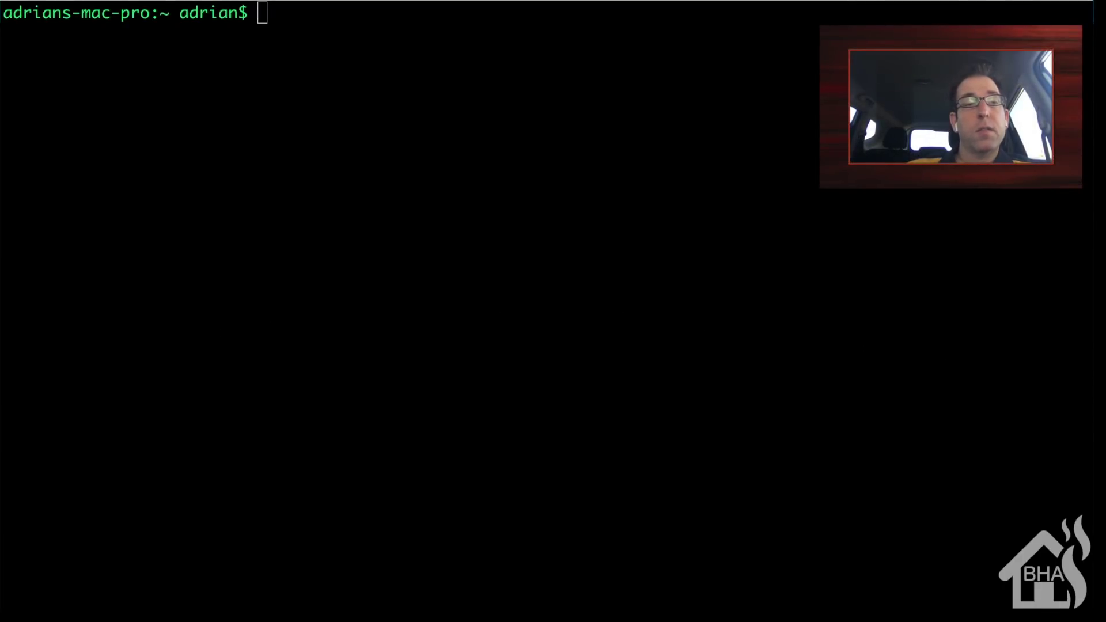
# Run 'id' in the Mac terminal to show the user's uid and gid.
pyautogui.click(284, 510)
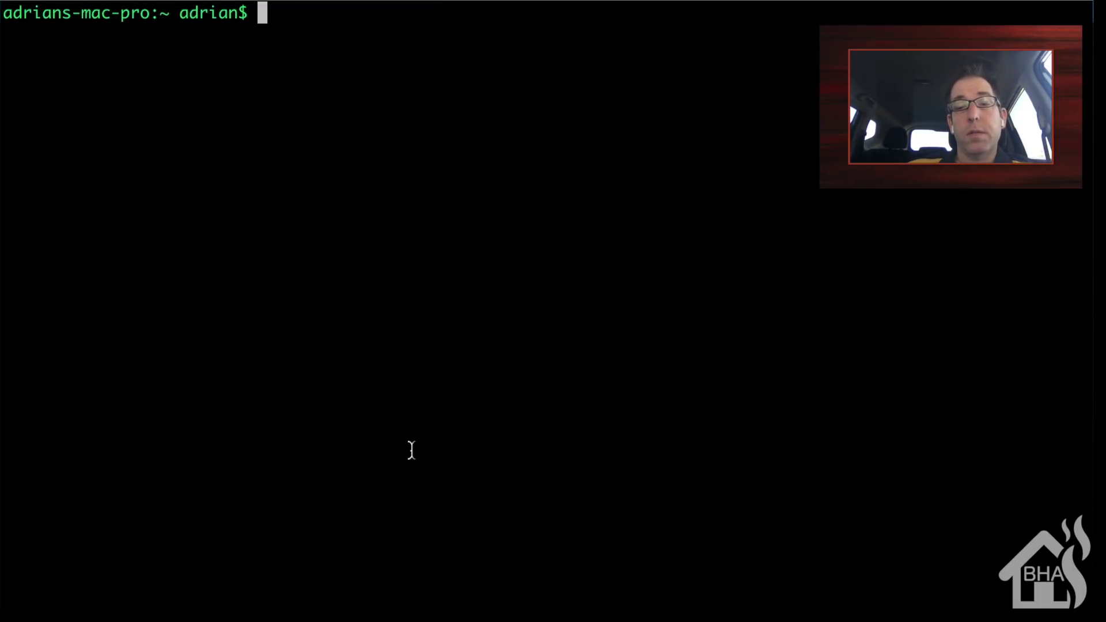
pyautogui.write('id')
pyautogui.press('Return')
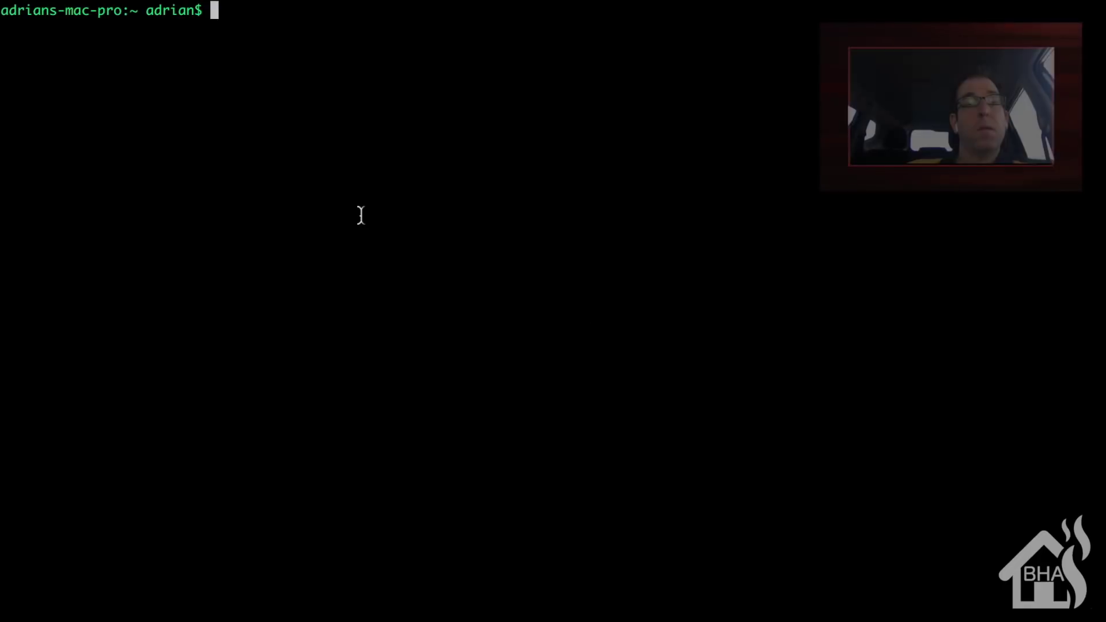
# Create the Docker volume unifi_data with 'sudo docker volume create unifi_data'.
pyautogui.write('sudo docker volume create unifi_data')
pyautogui.press('Return')
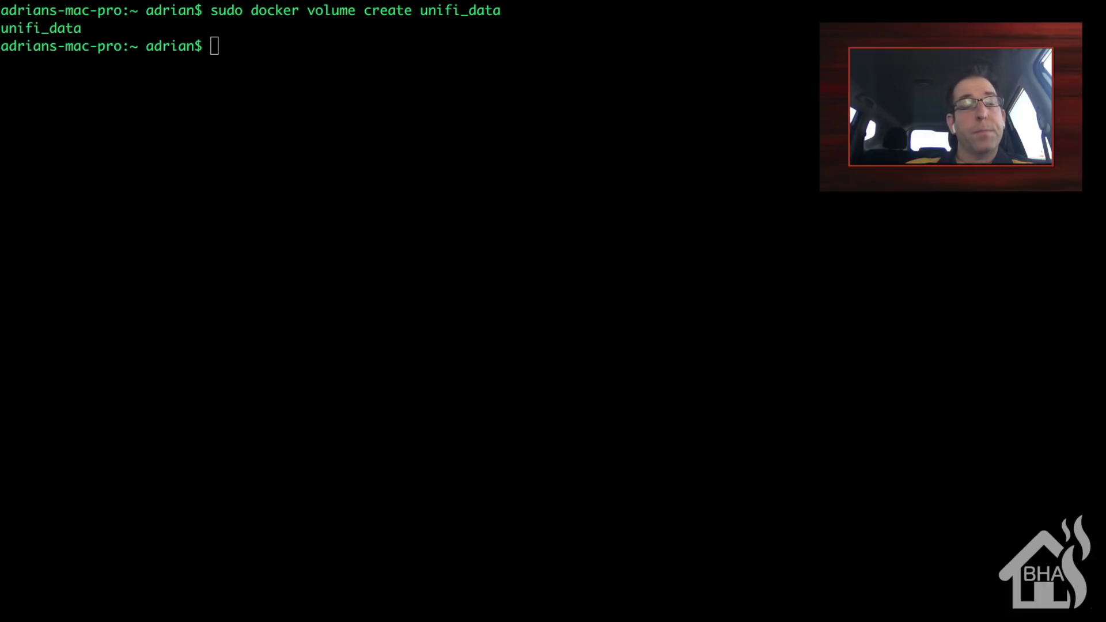
pyautogui.click(153, 179)
# Start a multi-line 'sudo docker run' with --name=unifi, --restart on-failure, PGID=20 and PUID=501.
pyautogui.write('sudo')
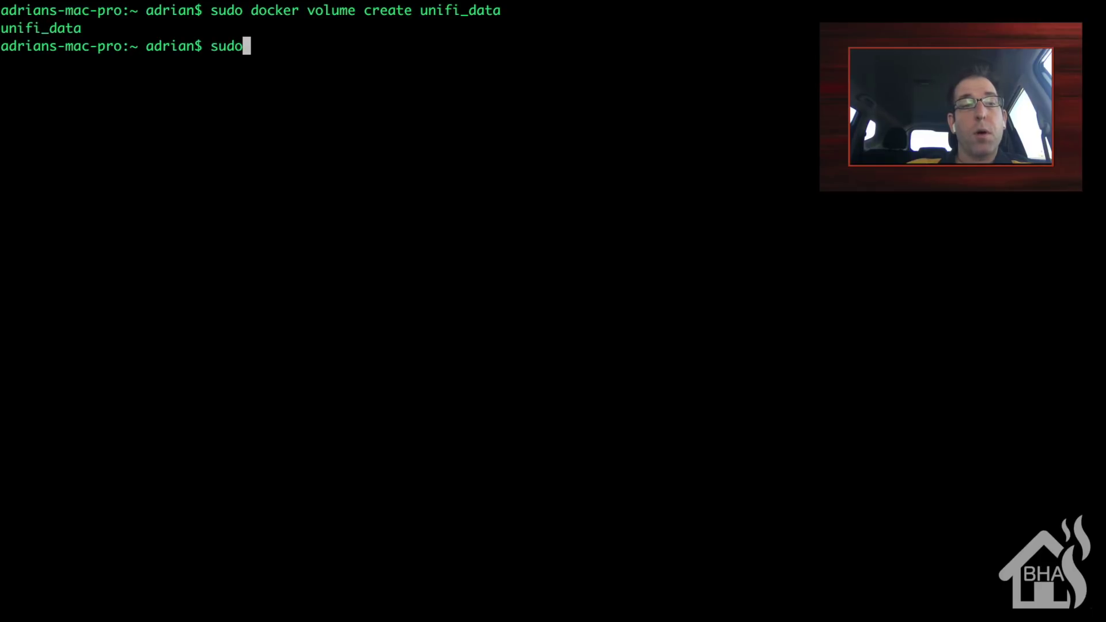
pyautogui.write(' docker ru')
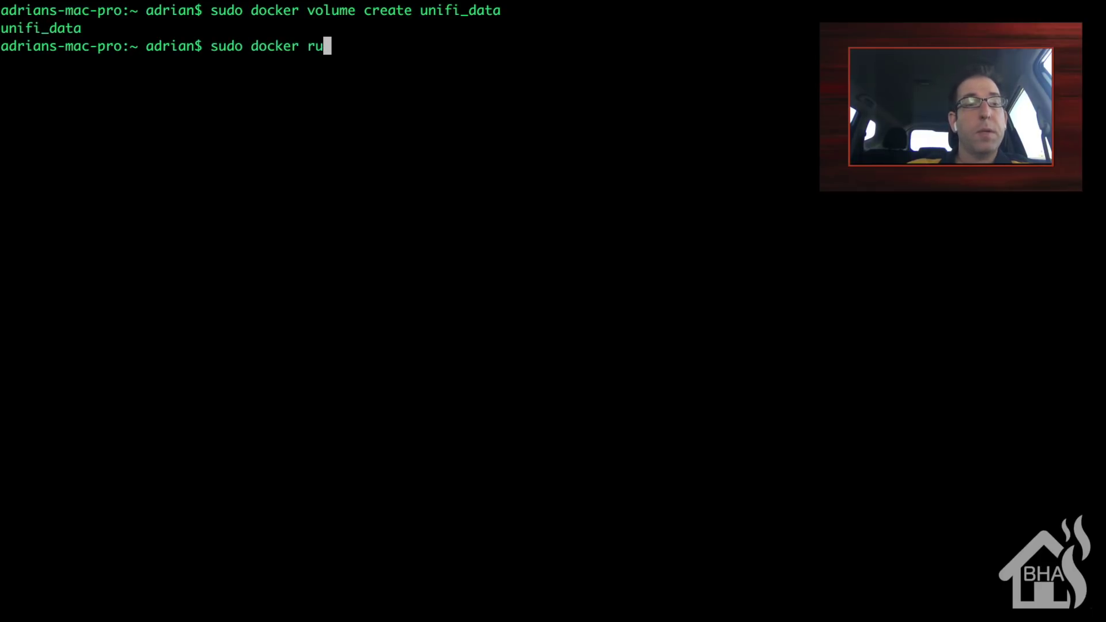
pyautogui.write('n \\')
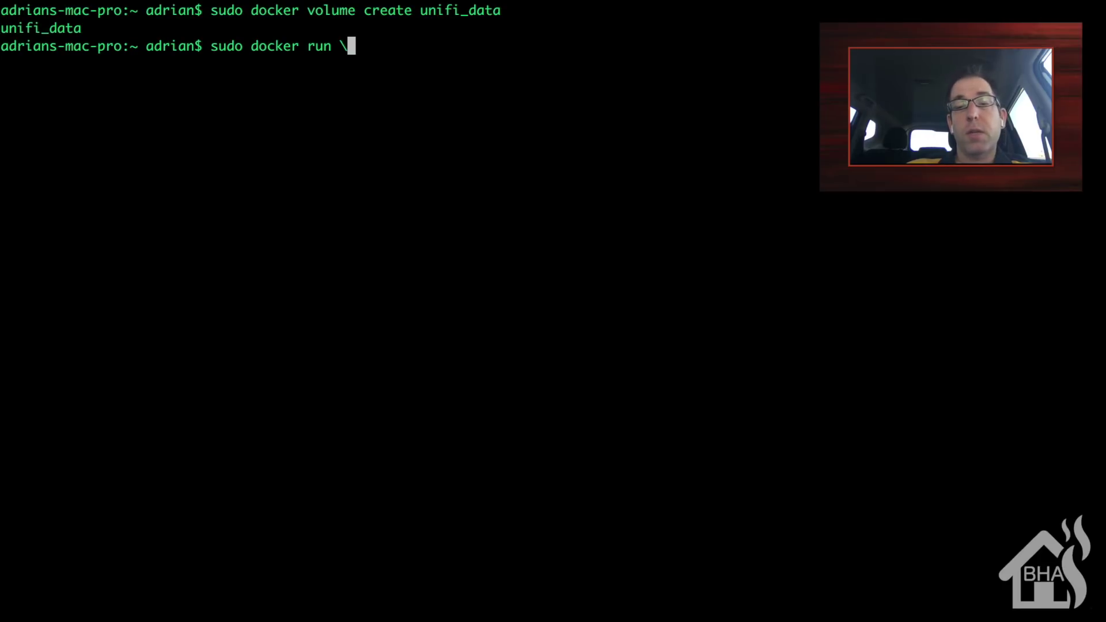
pyautogui.press('Return')
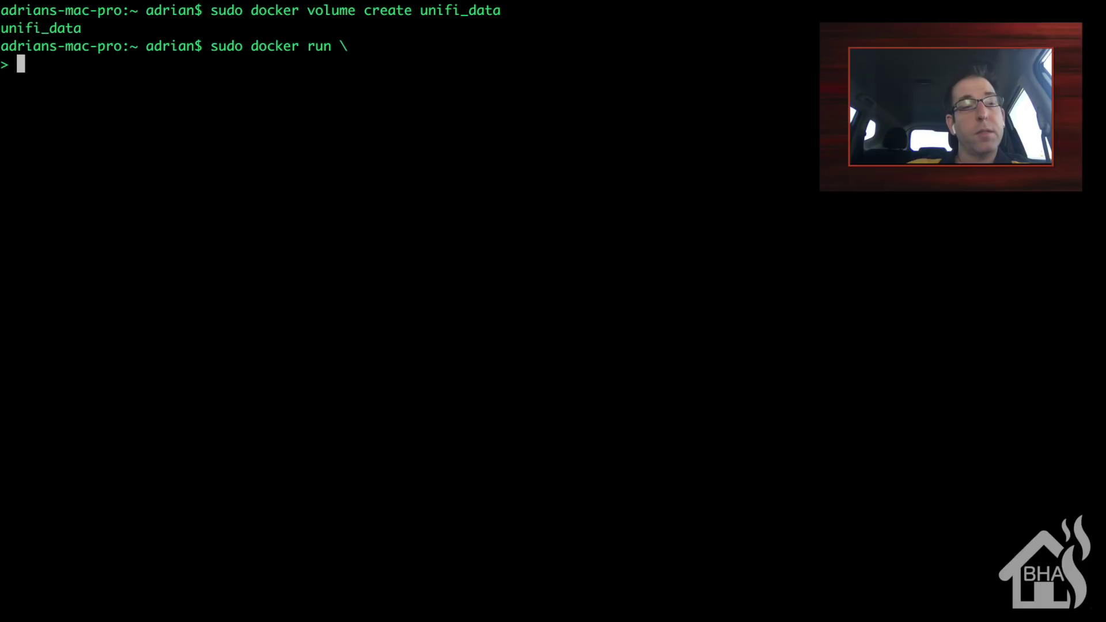
pyautogui.write('--name=unifi')
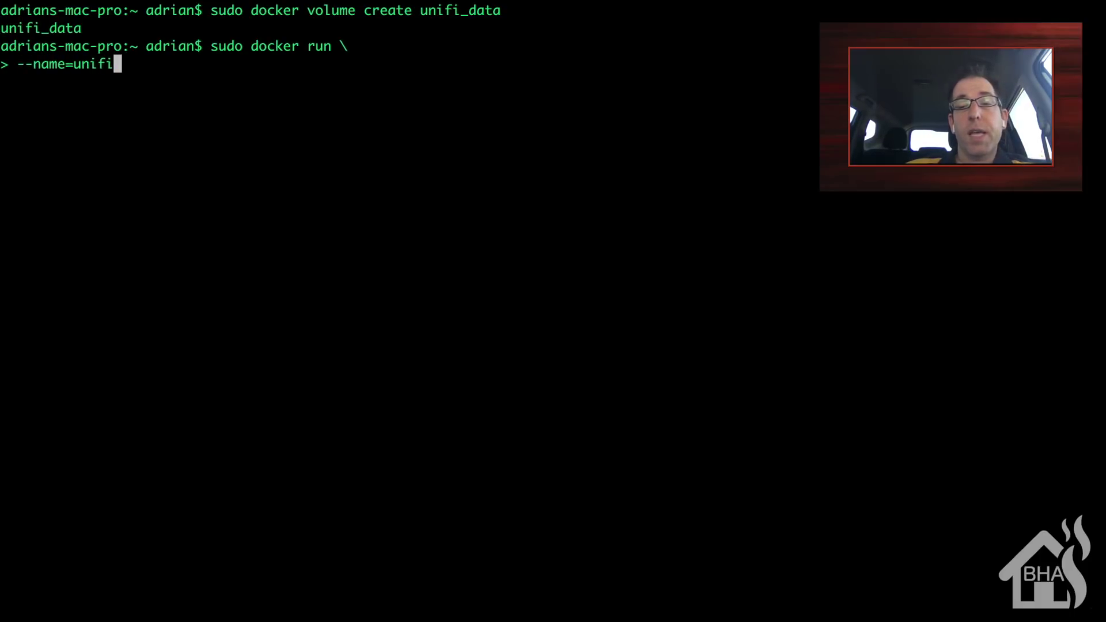
pyautogui.write(' \\')
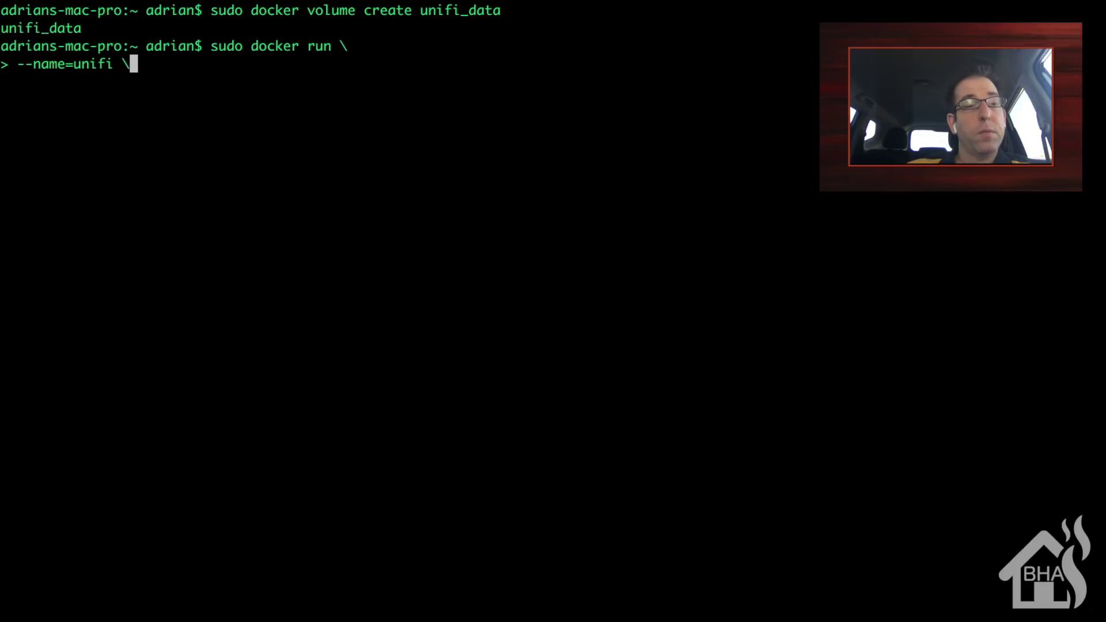
pyautogui.press('Return')
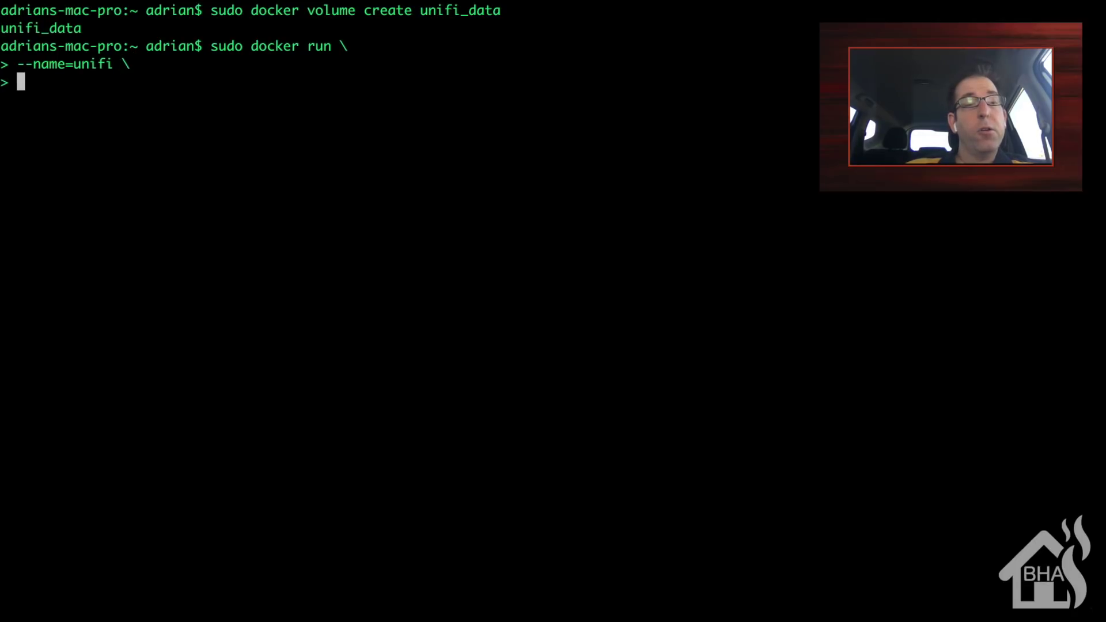
pyautogui.write('--restart')
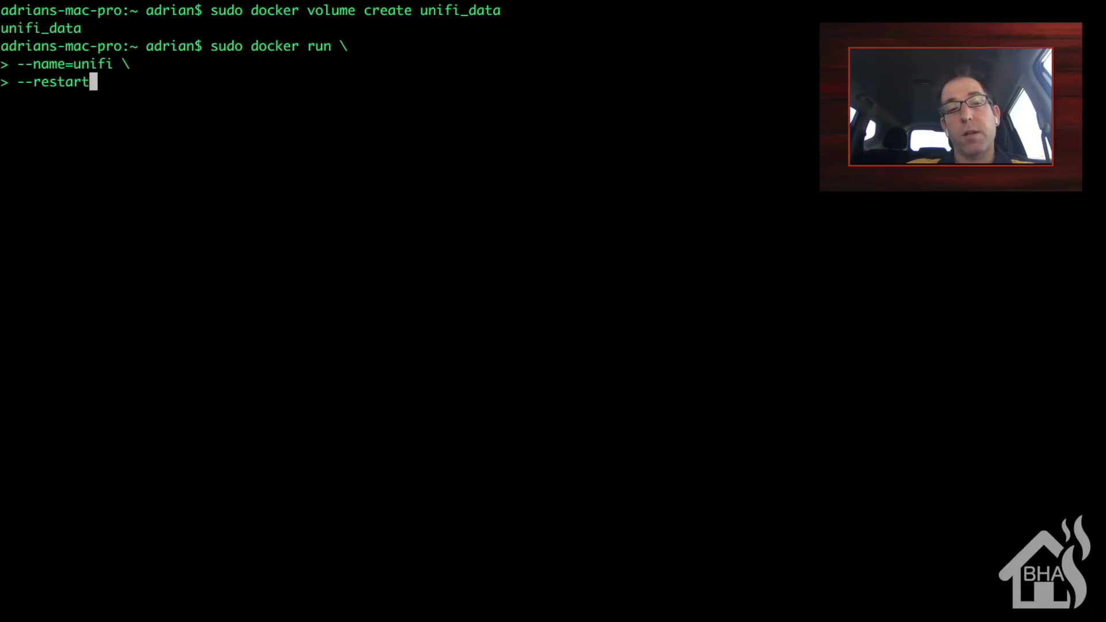
pyautogui.write(' on')
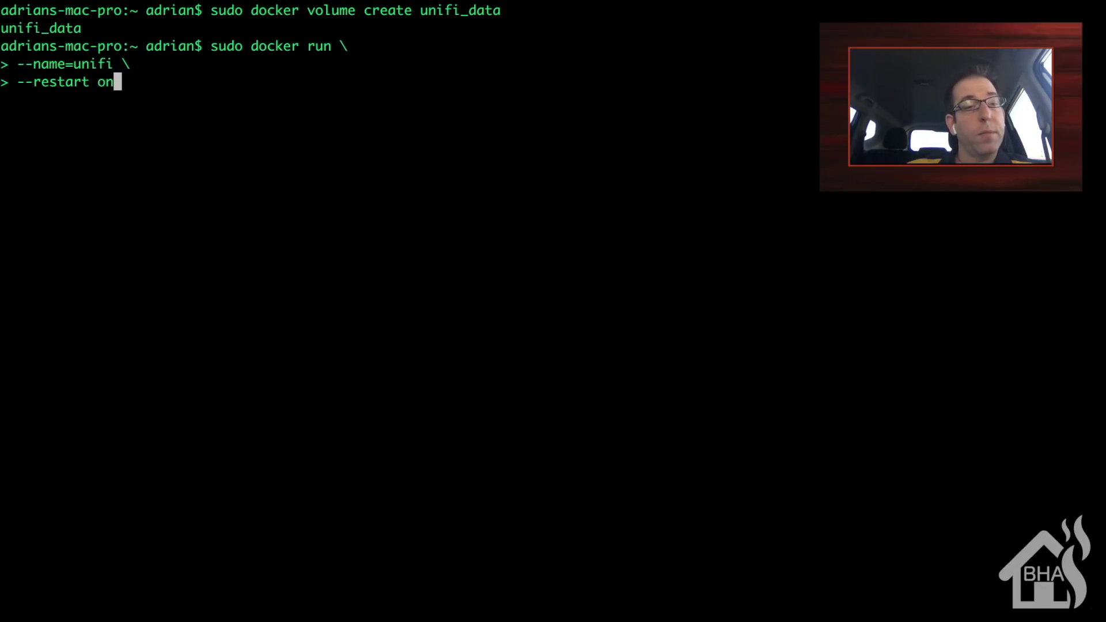
pyautogui.write('-failure')
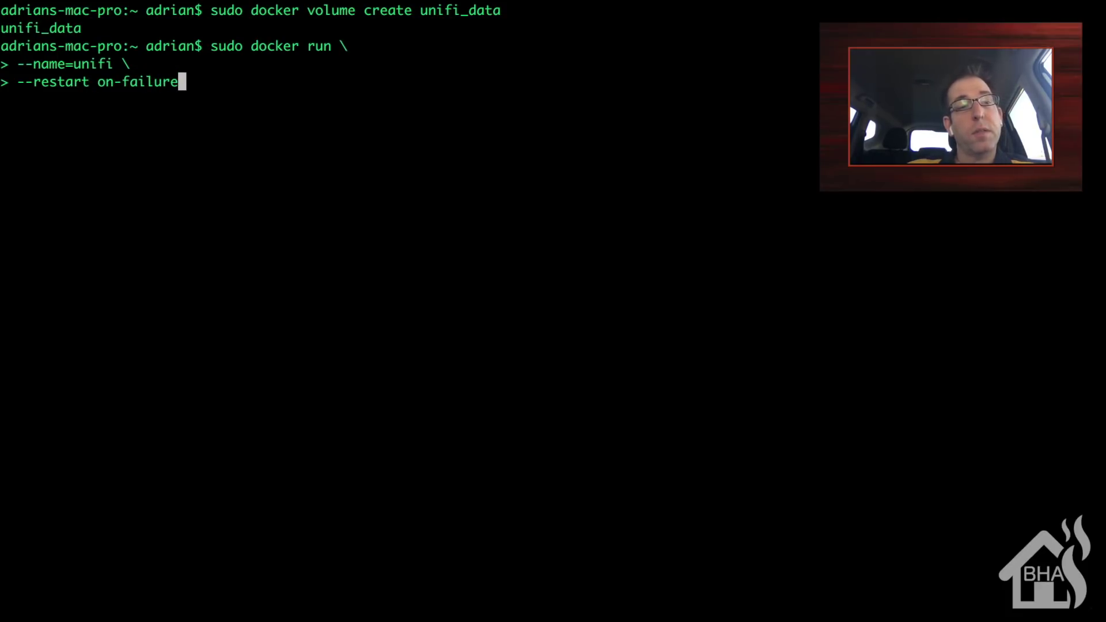
pyautogui.write(' \\')
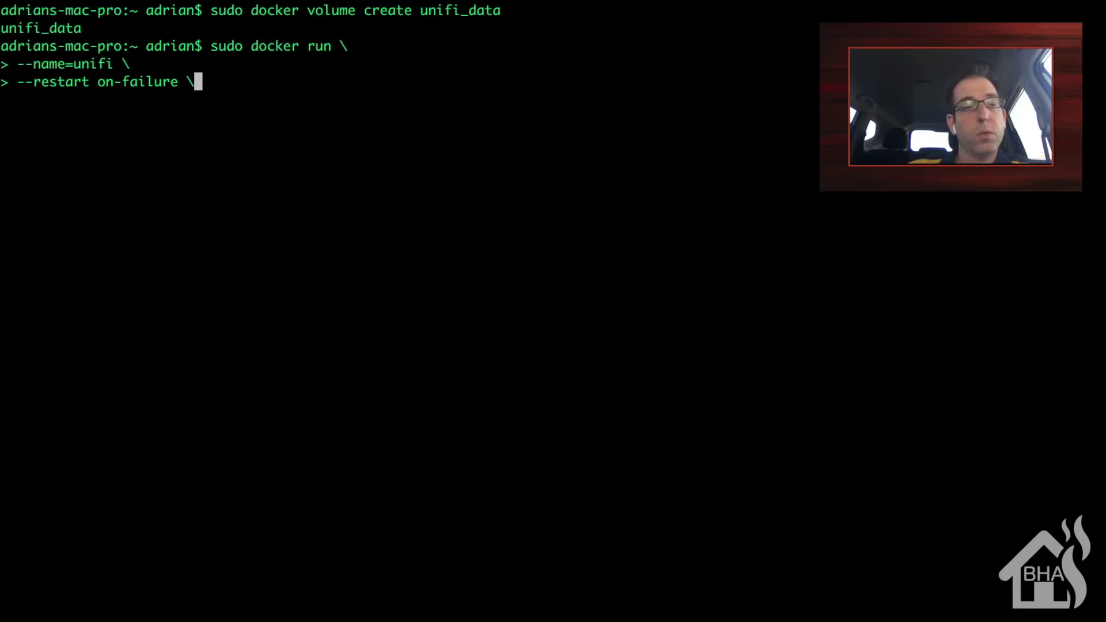
pyautogui.press('Return')
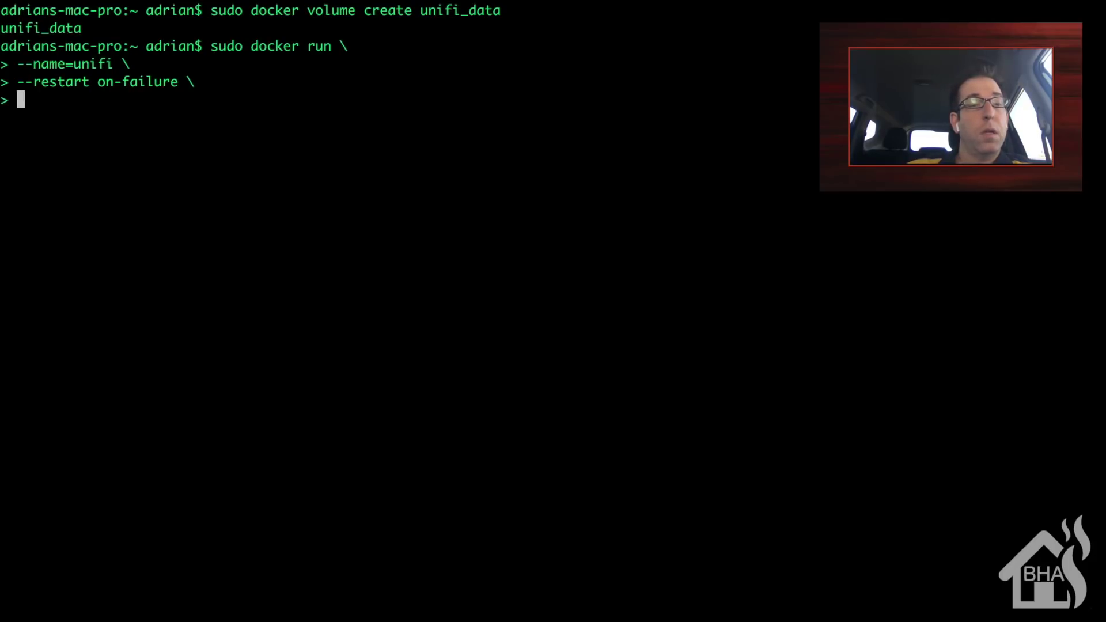
pyautogui.write('-e ')
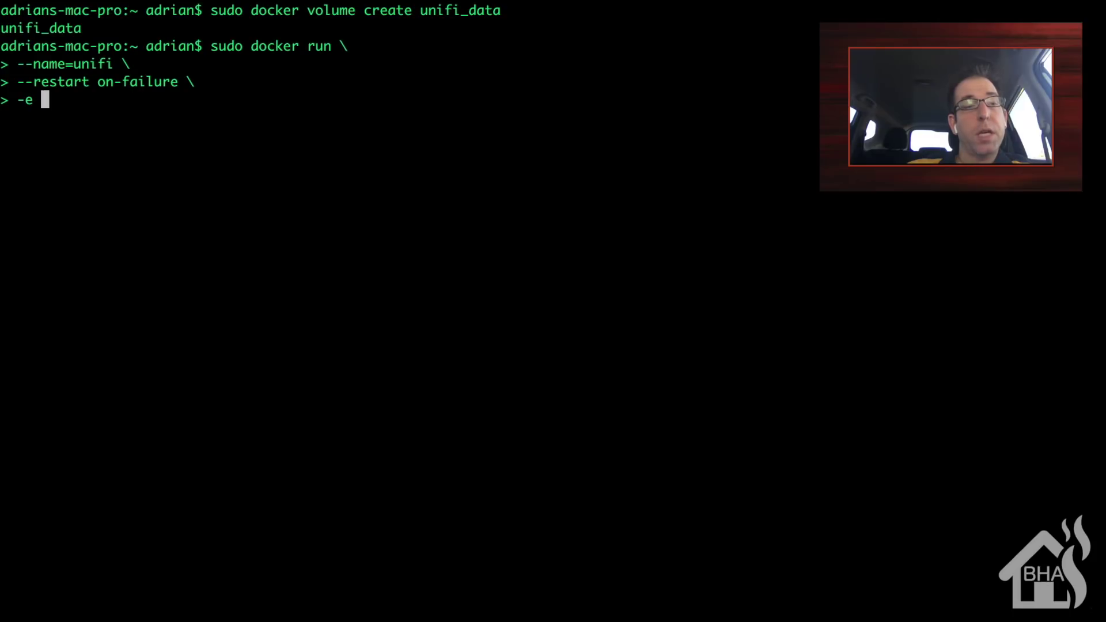
pyautogui.write('PGID=')
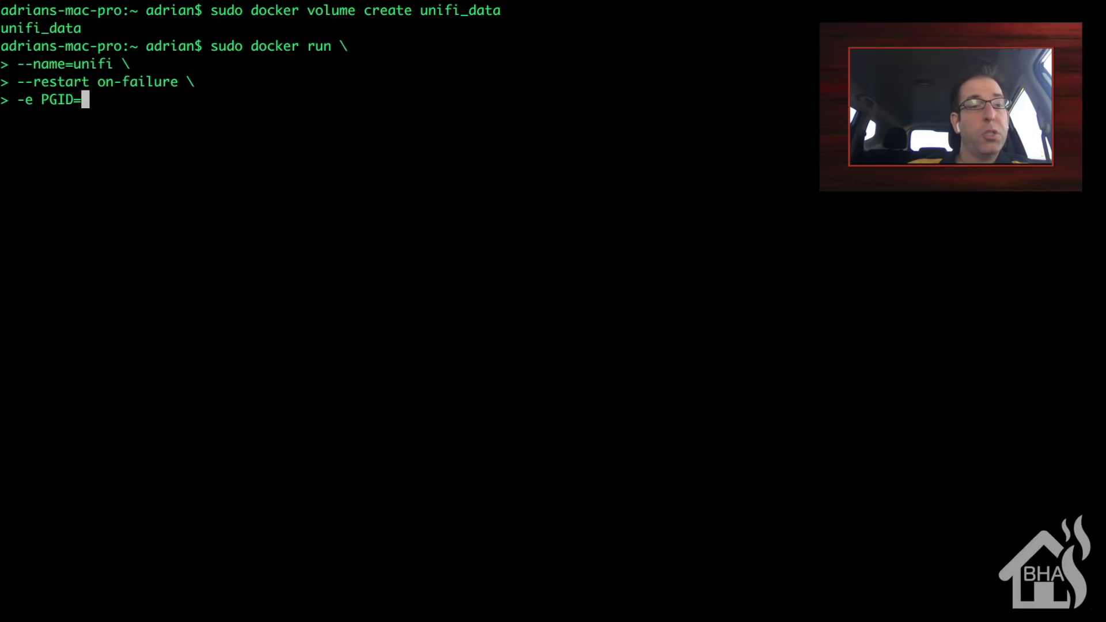
pyautogui.write('20 ')
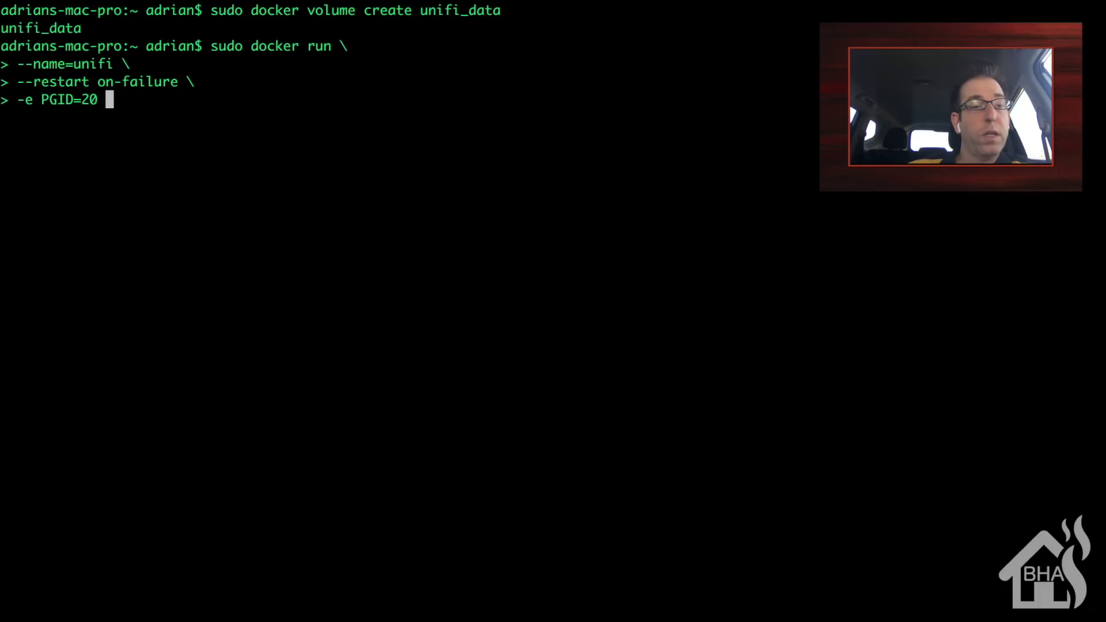
pyautogui.write('-e')
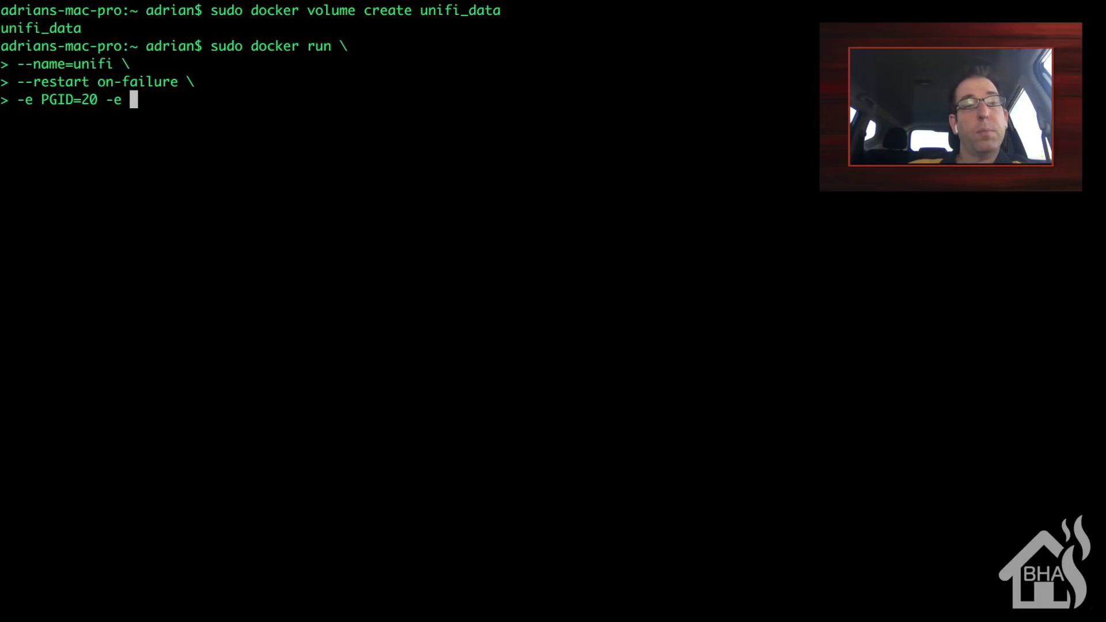
pyautogui.write(' PUID')
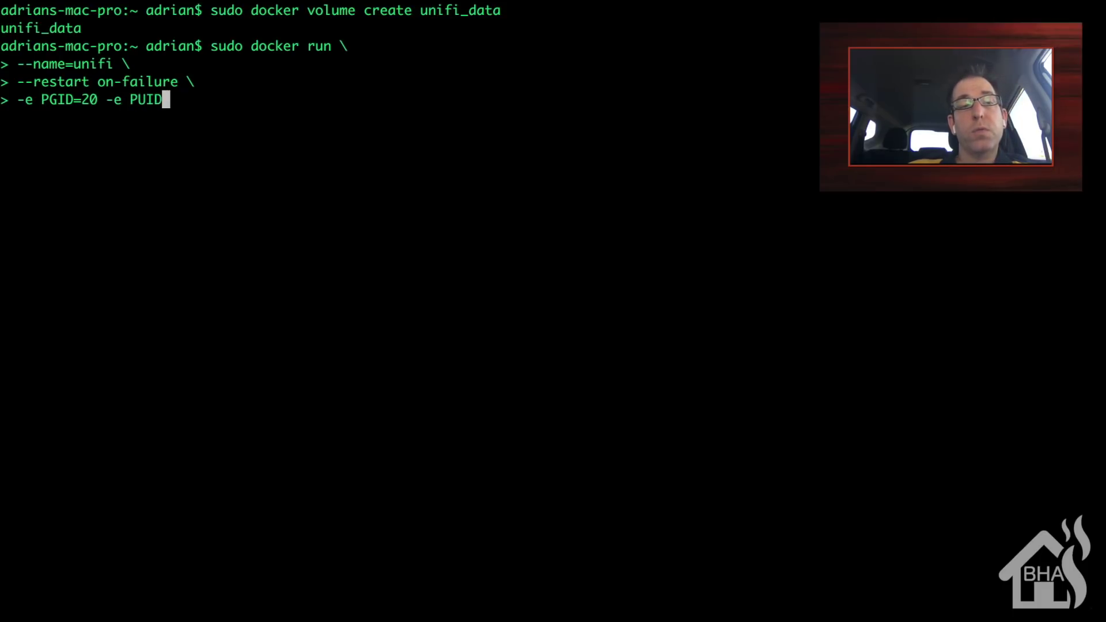
pyautogui.write('=501 \\')
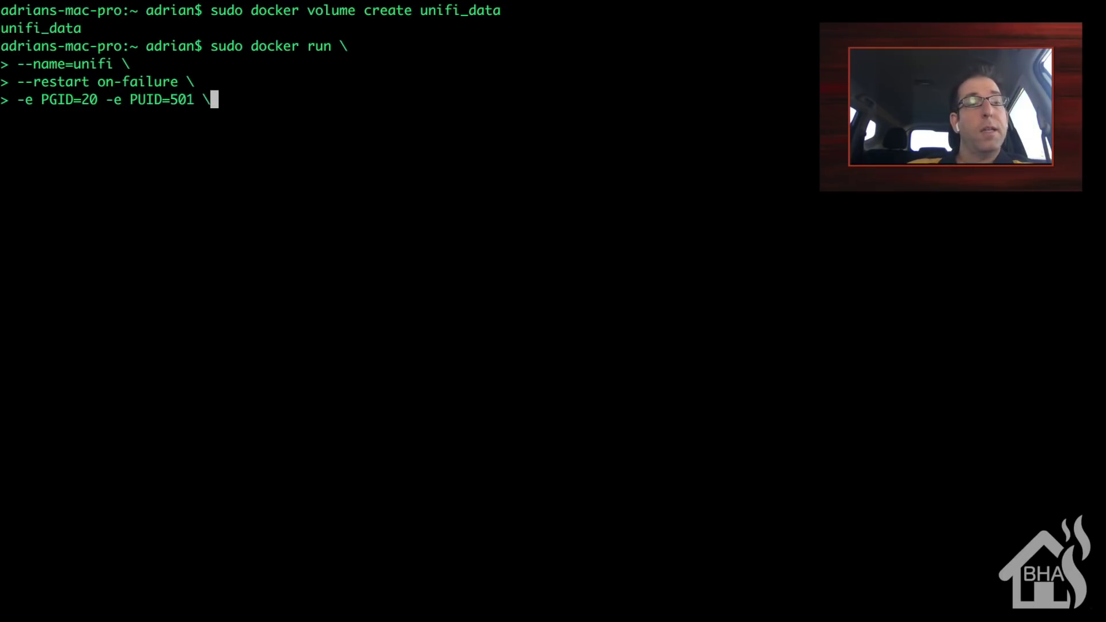
pyautogui.press('Return')
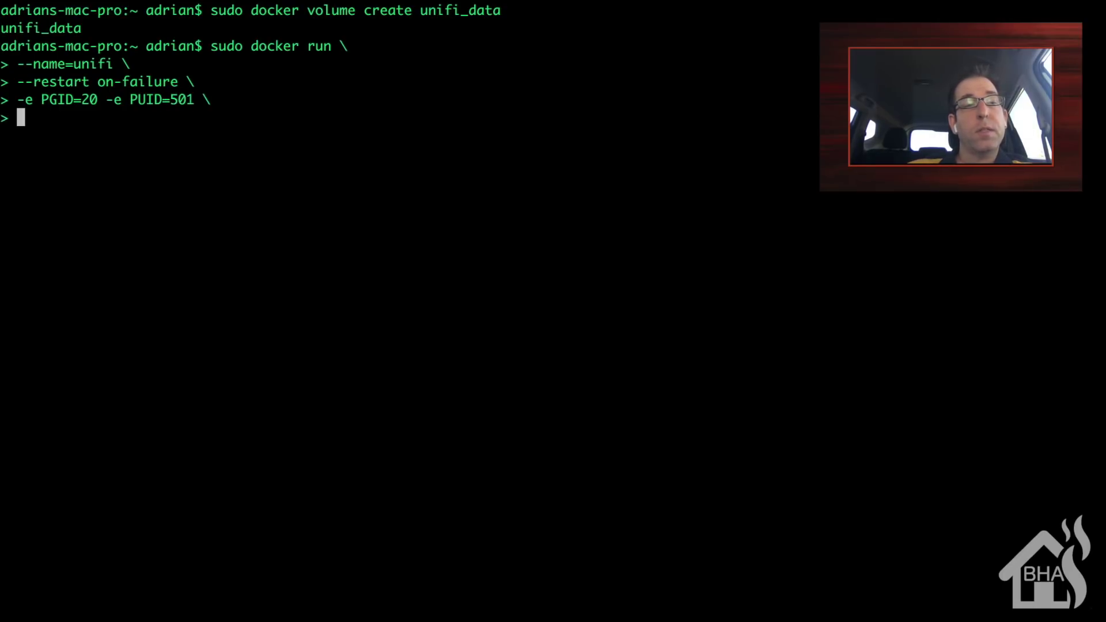
# Add port mappings 3478:3478/udp, 10001:10001/udp and 8080:8080.
pyautogui.write('-p')
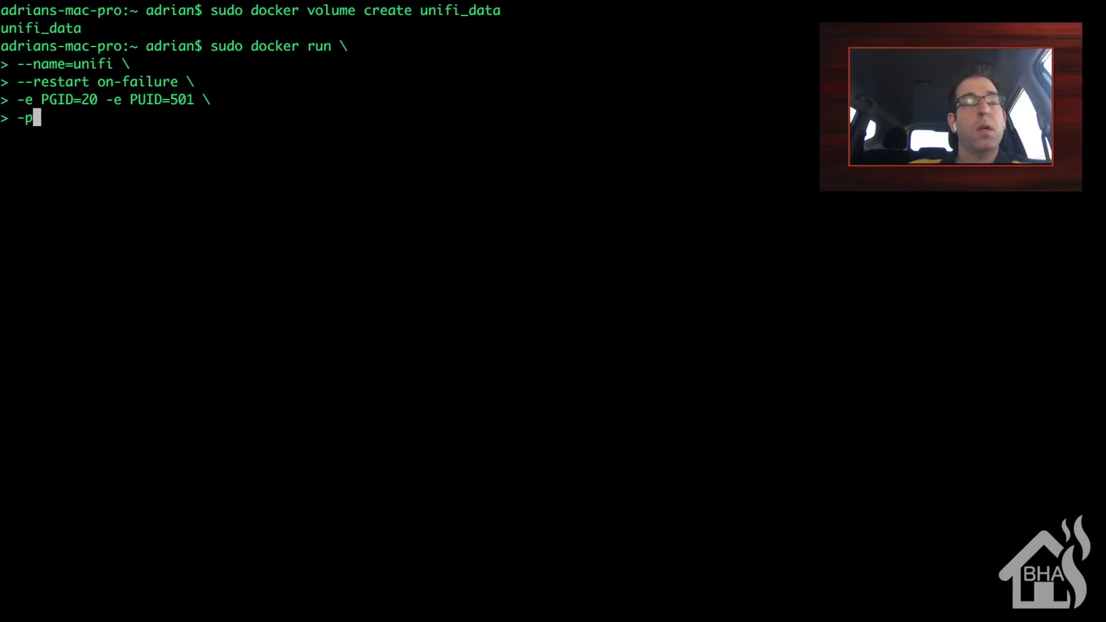
pyautogui.write(' 34')
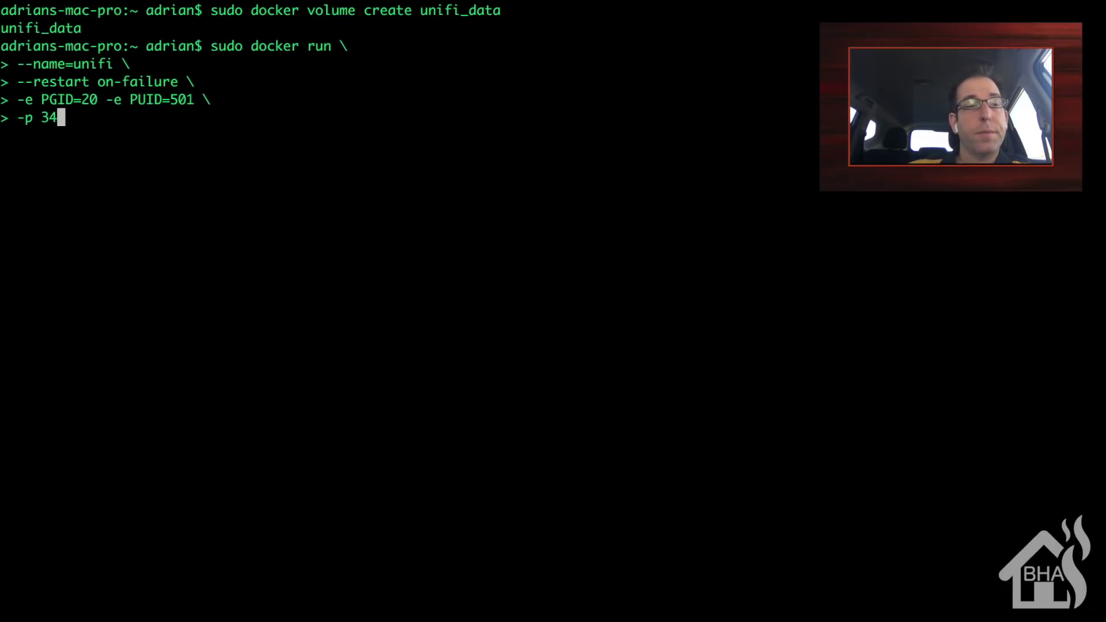
pyautogui.write('78')
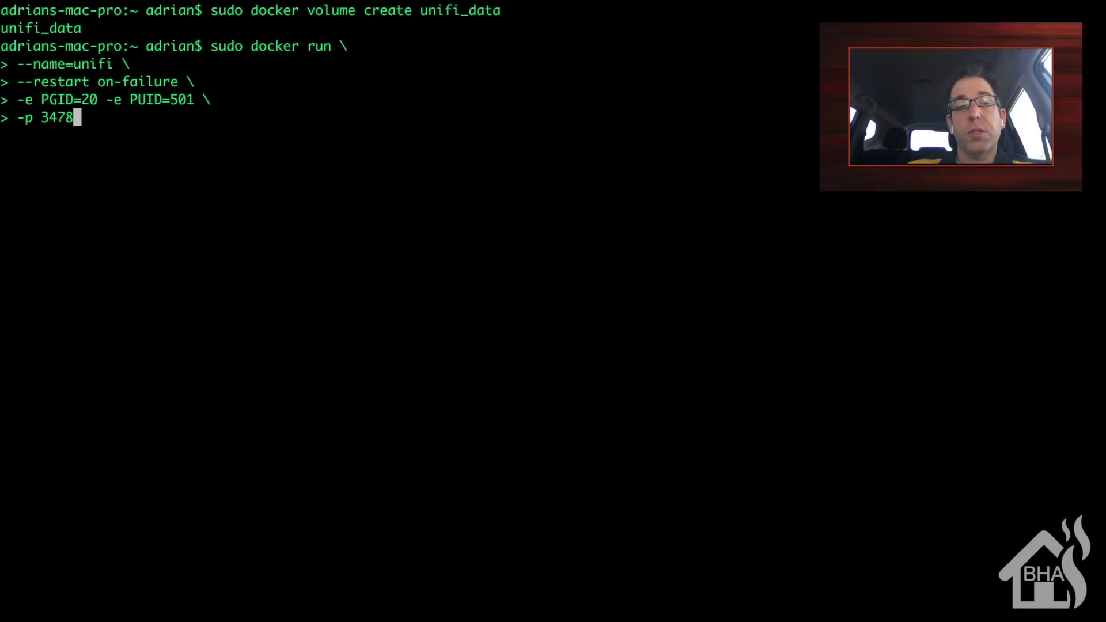
pyautogui.write(':3478')
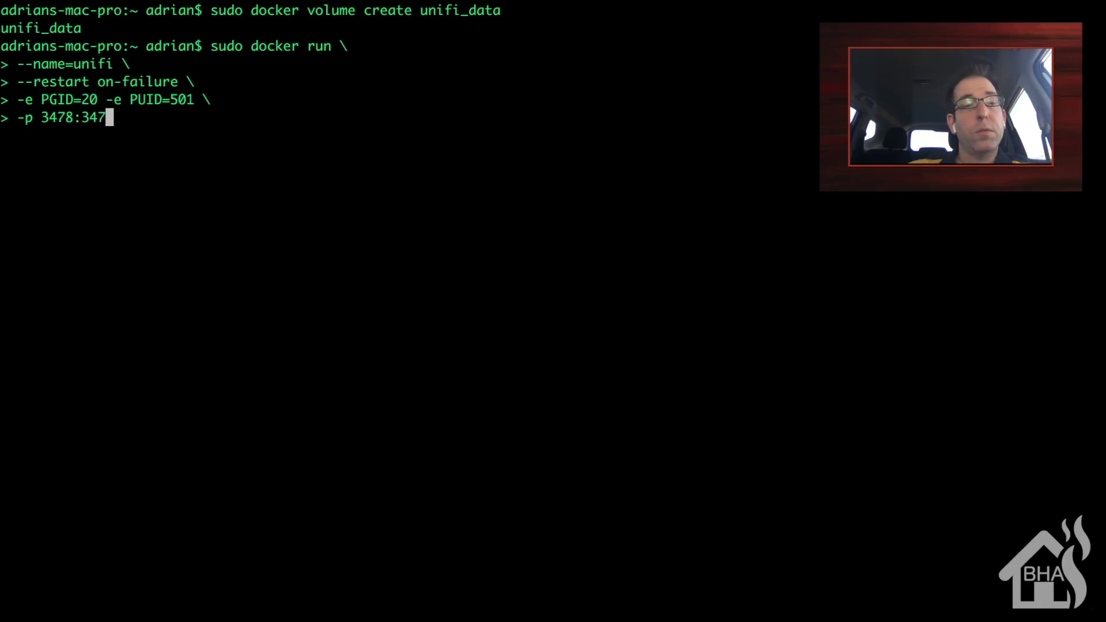
pyautogui.write('udp \\')
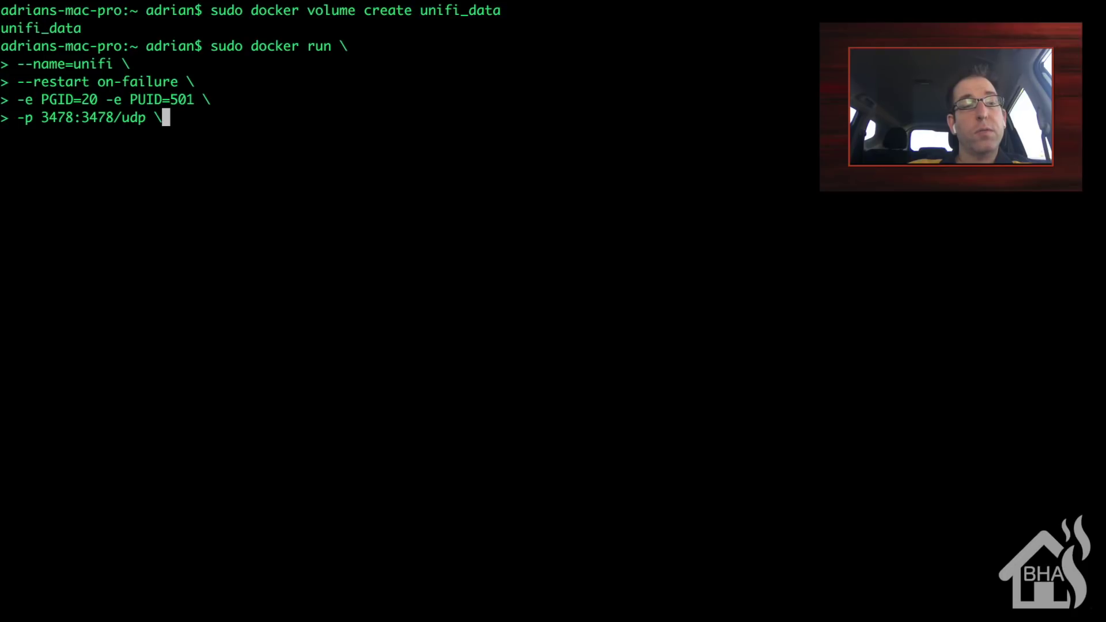
pyautogui.press('Return')
pyautogui.write('-p')
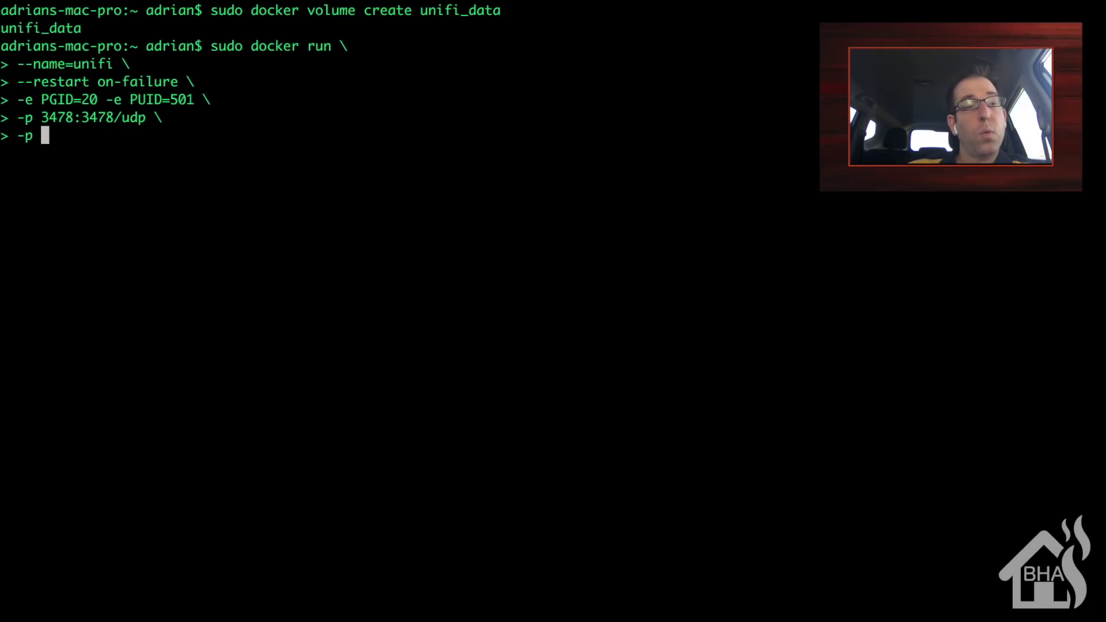
pyautogui.write(' 10001:')
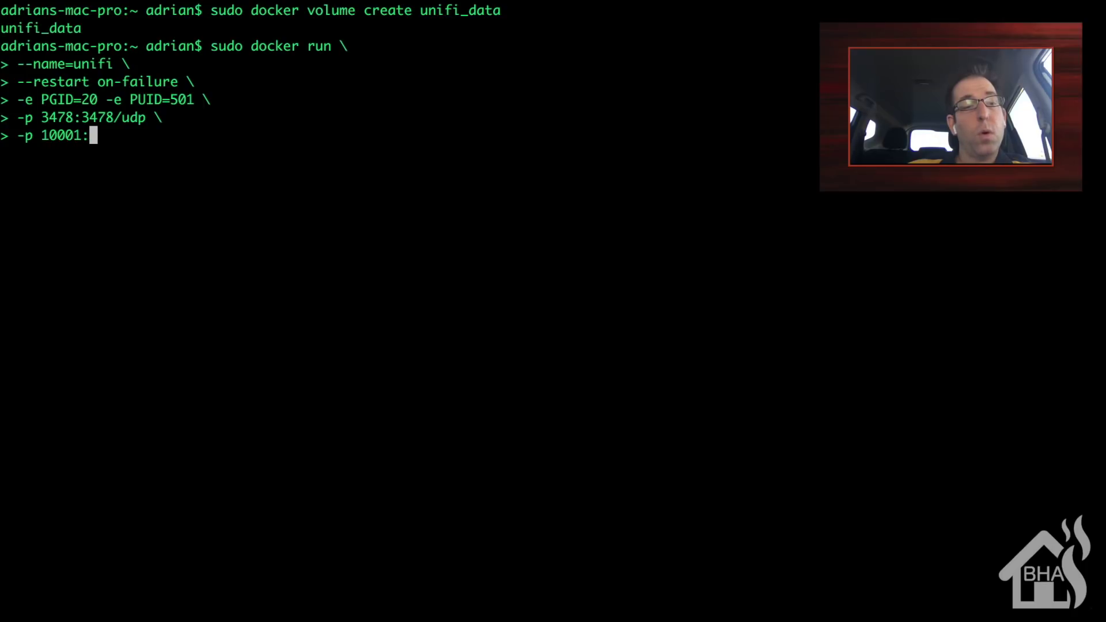
pyautogui.write('10001')
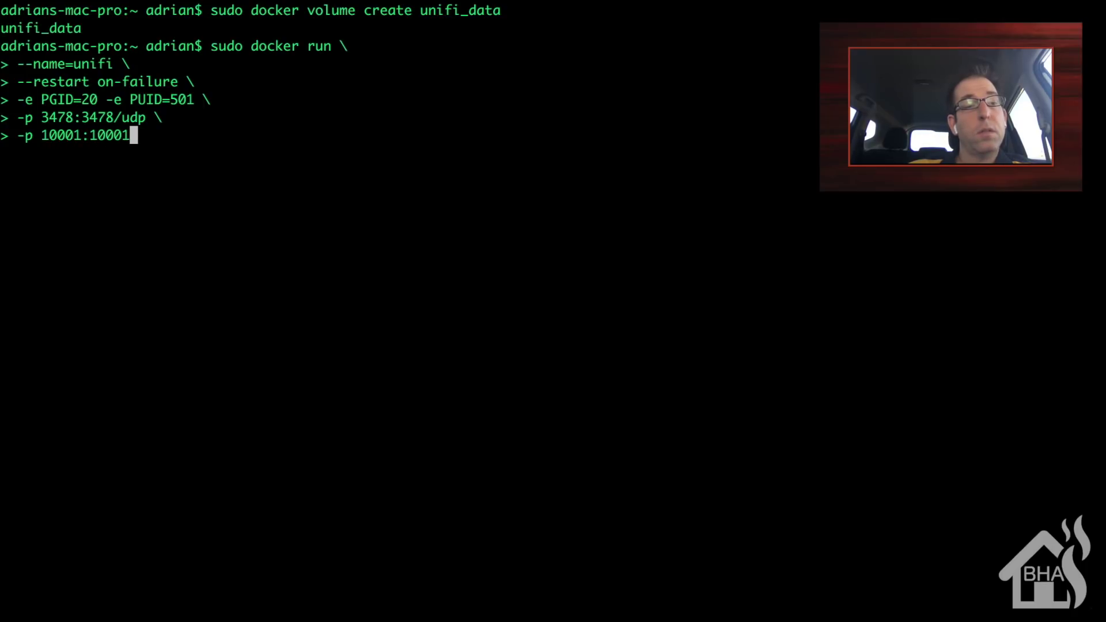
pyautogui.write('/udp')
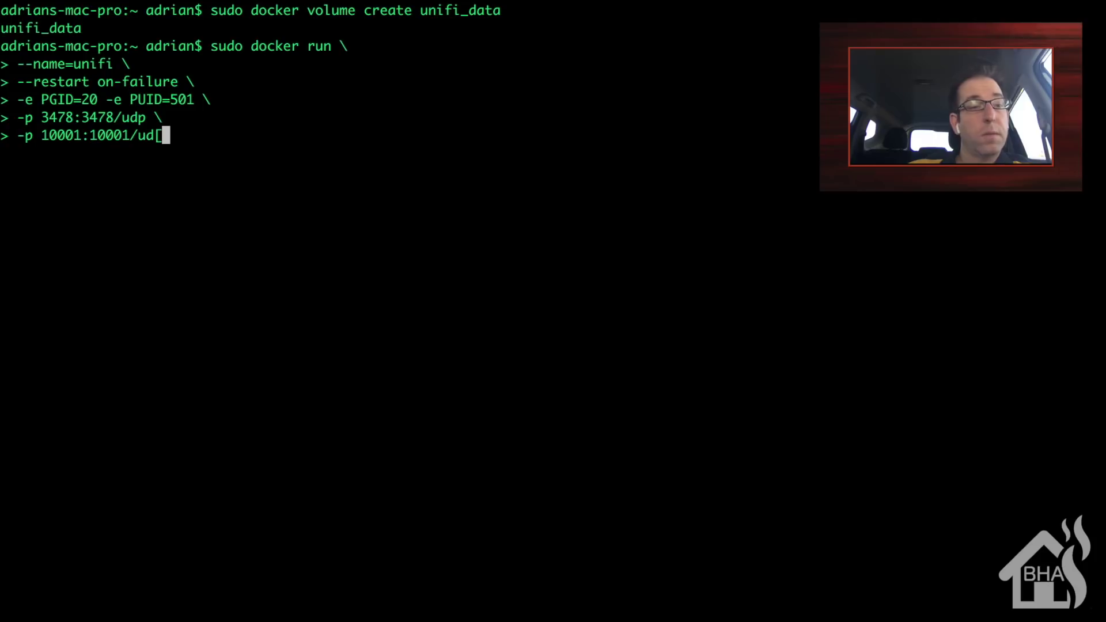
pyautogui.write(' \\')
pyautogui.press('Return')
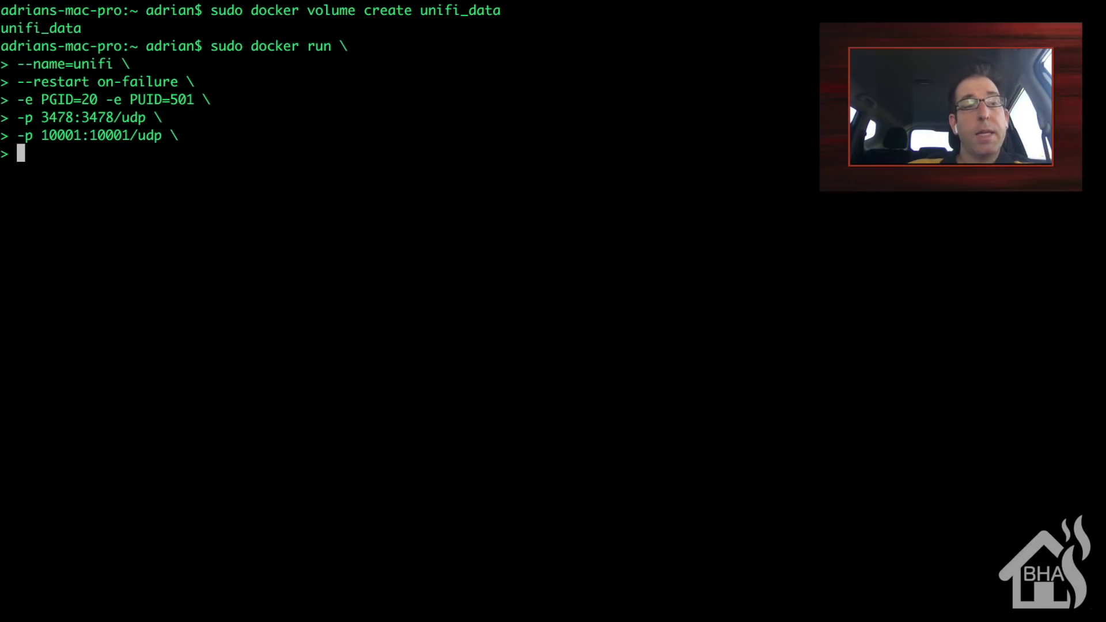
pyautogui.write('-p 8080:8080')
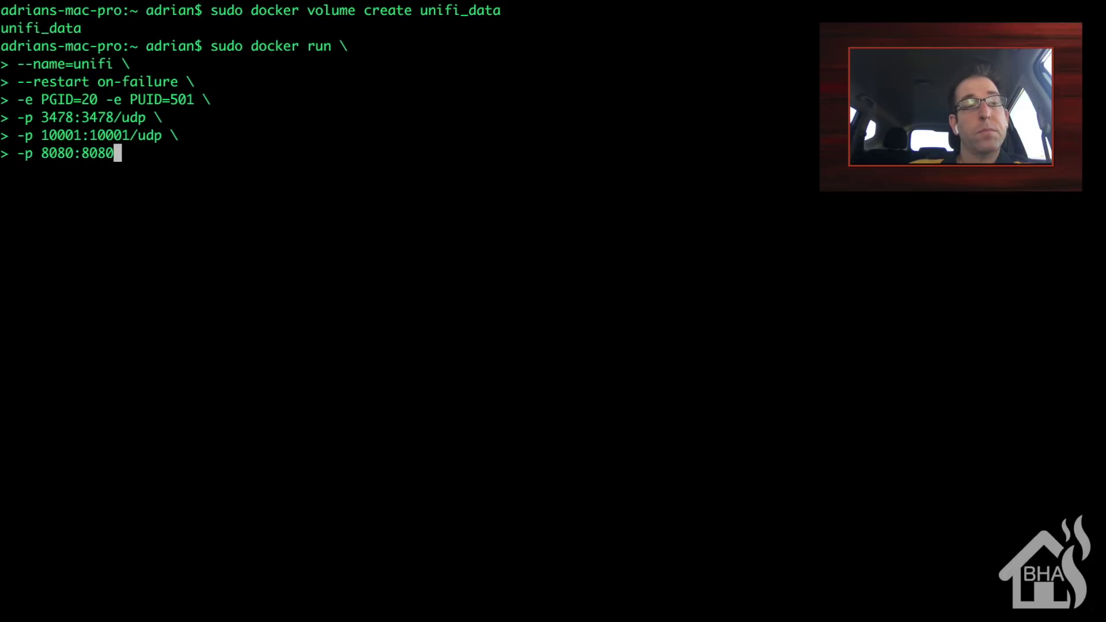
pyautogui.write(' \\')
pyautogui.press('Return')
# Add port mappings 8081, 8443, 8843, 8880 and 6789 to the command.
pyautogui.write('-p ')
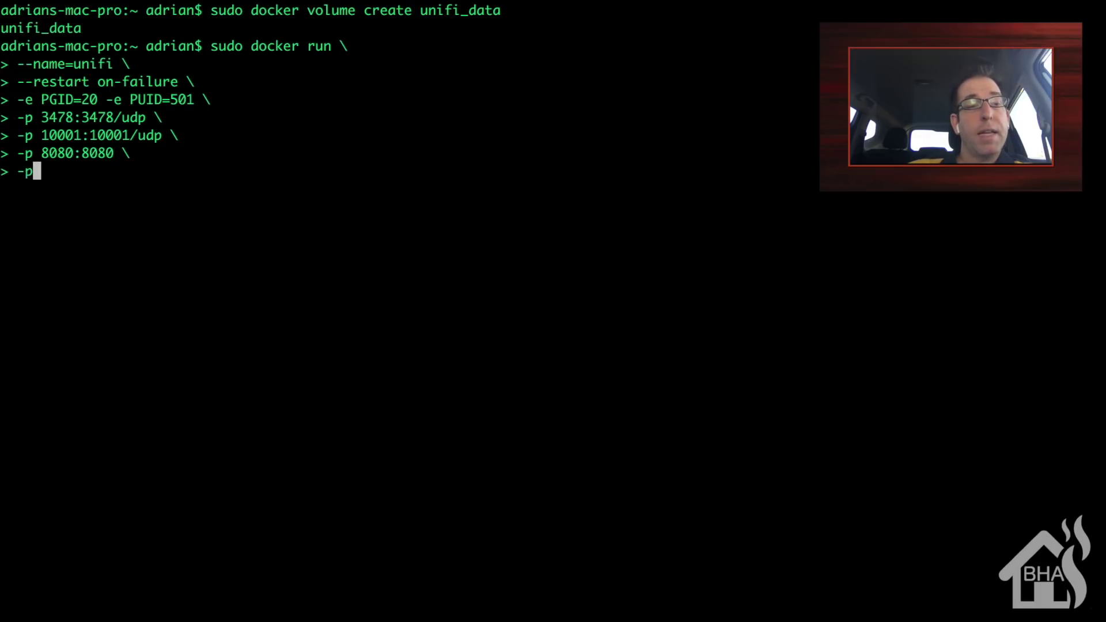
pyautogui.write('80')
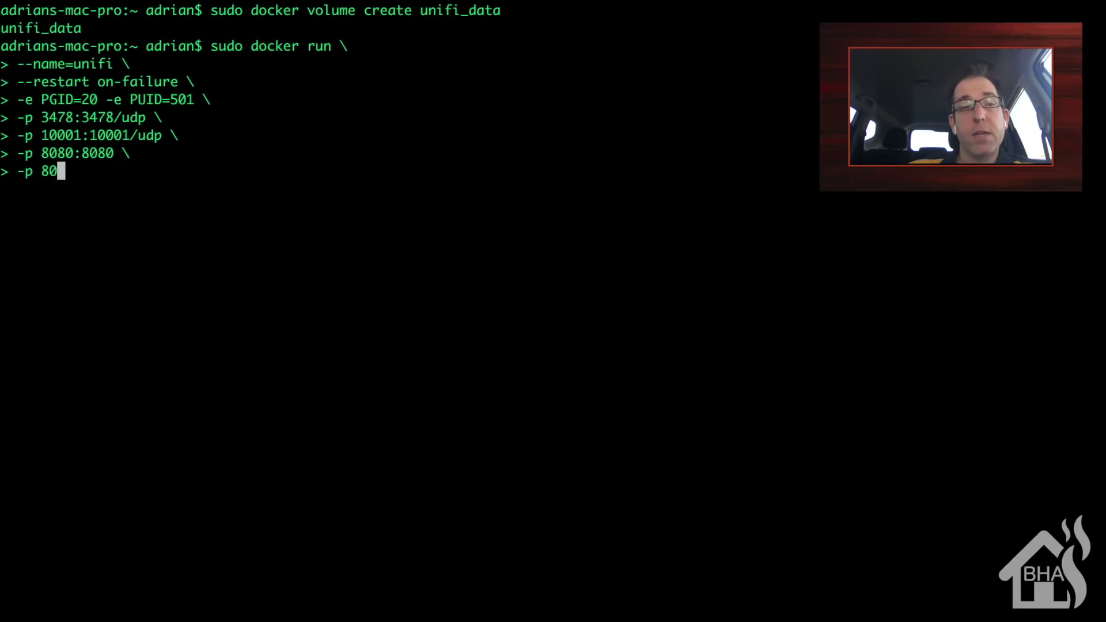
pyautogui.write('81:8081 ')
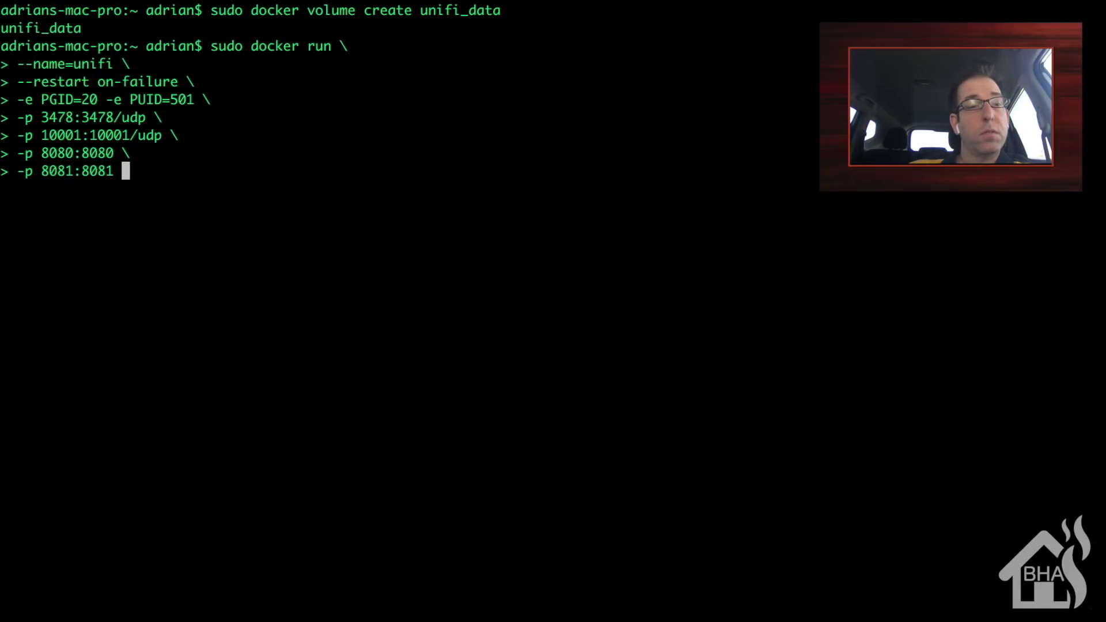
pyautogui.write('\\')
pyautogui.press('Return')
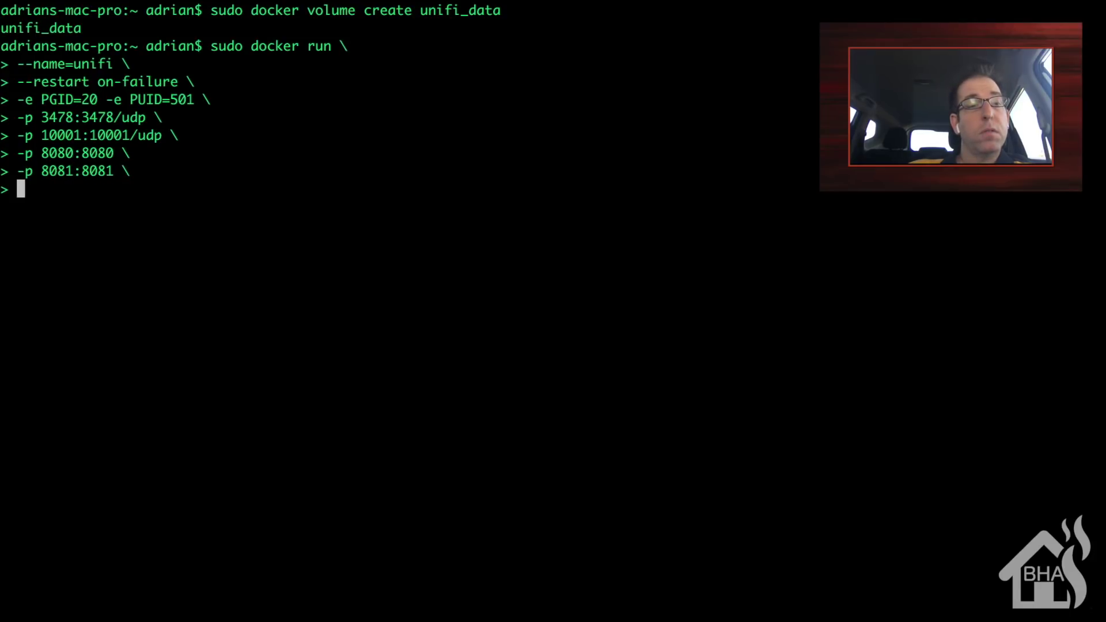
pyautogui.write('-p 84')
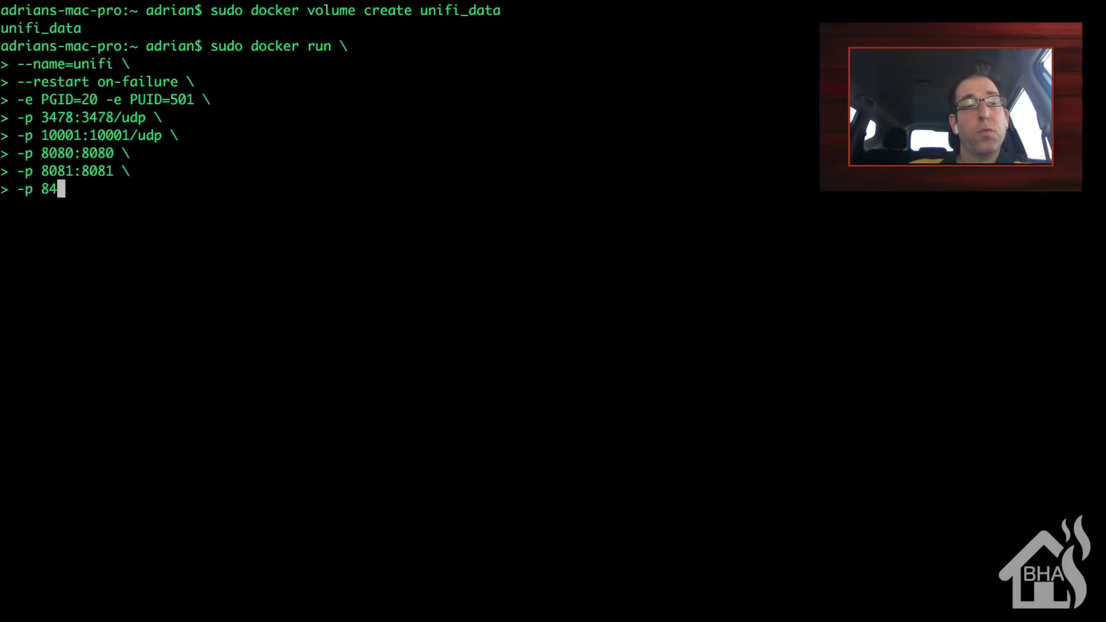
pyautogui.write('43:8443')
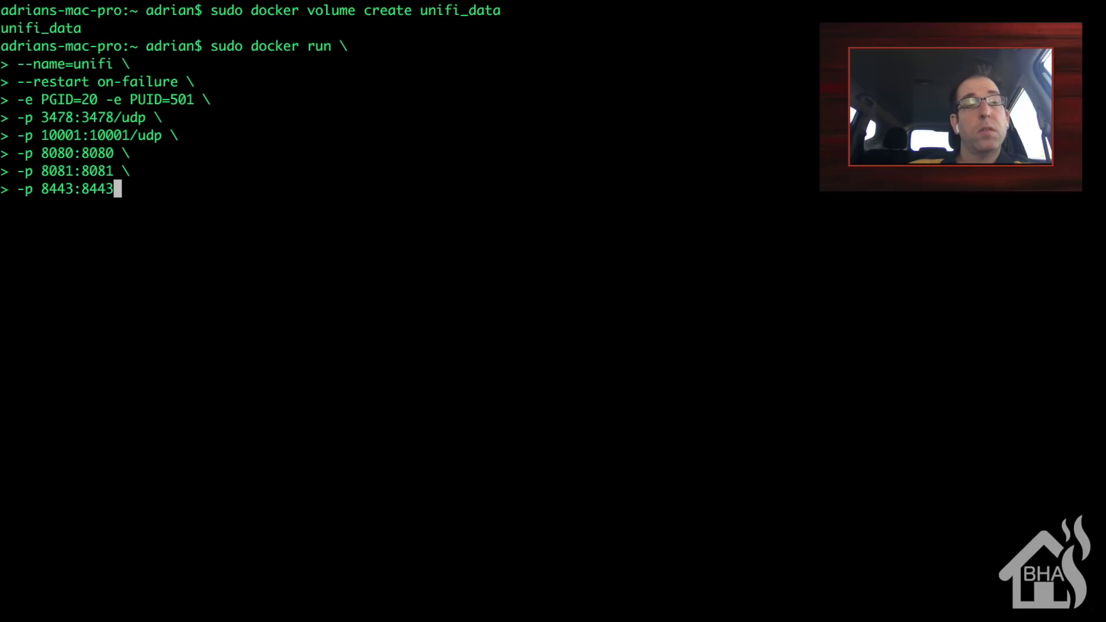
pyautogui.write(' \\')
pyautogui.press('Return')
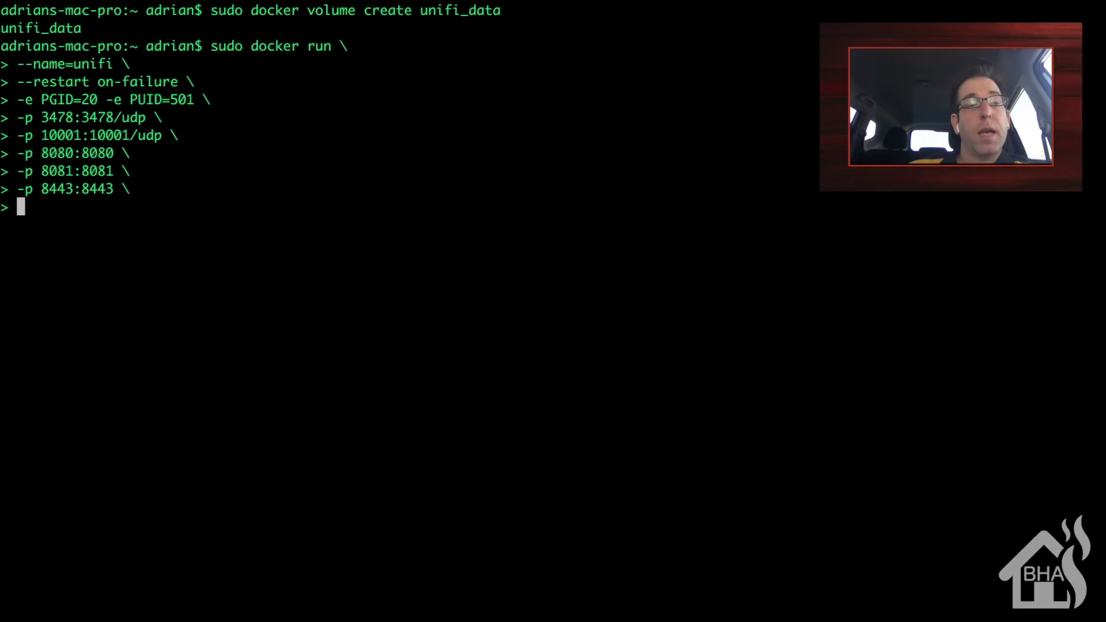
pyautogui.write('-p')
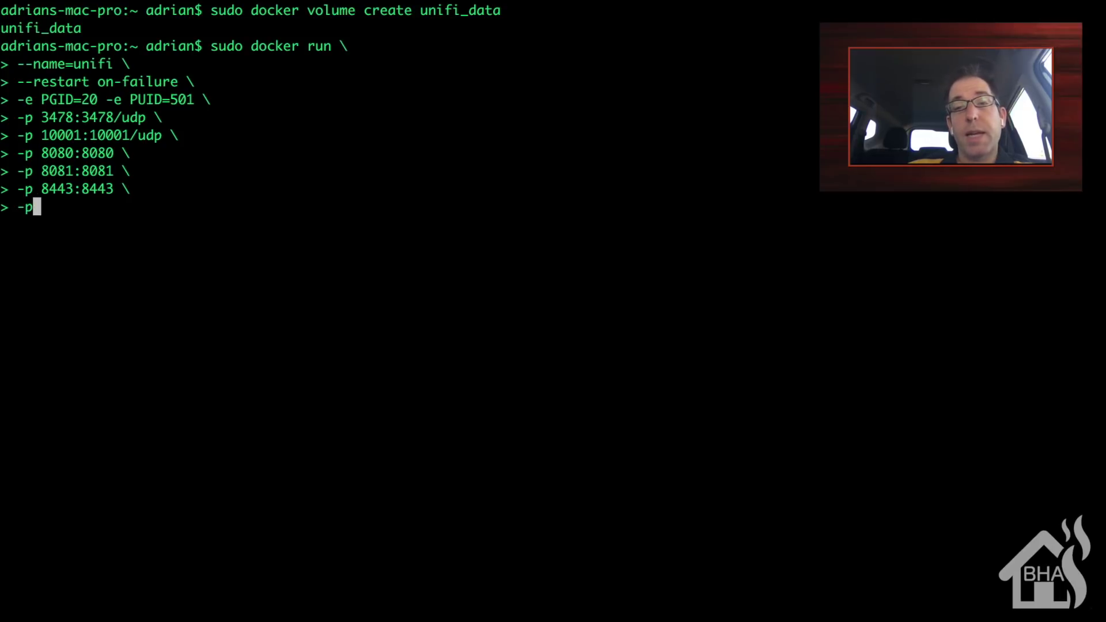
pyautogui.write(' 8843:')
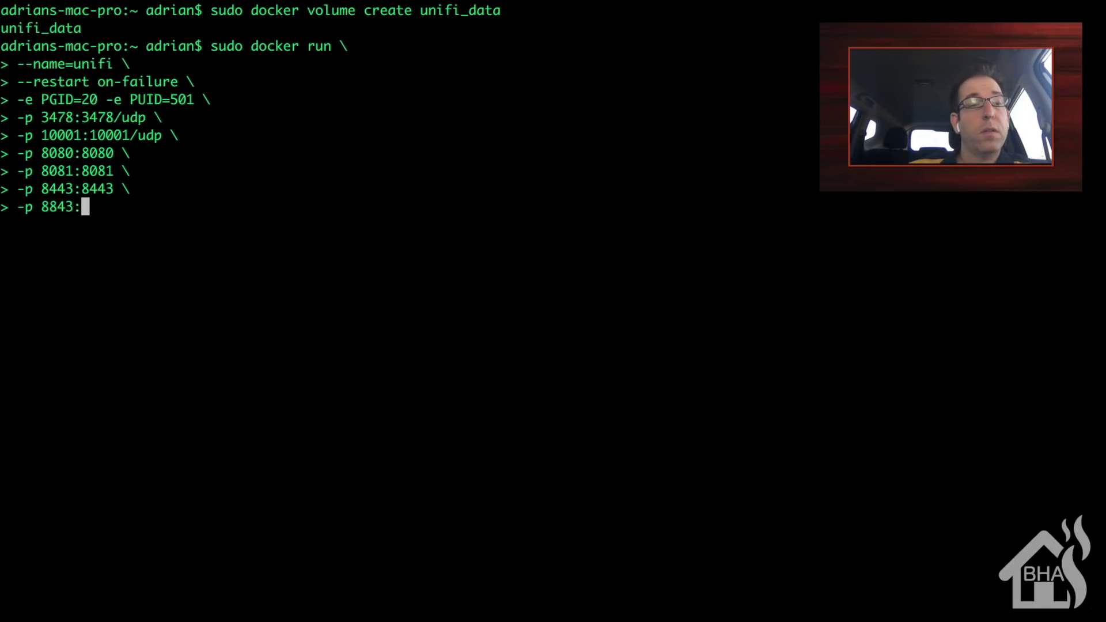
pyautogui.write('8843 \\')
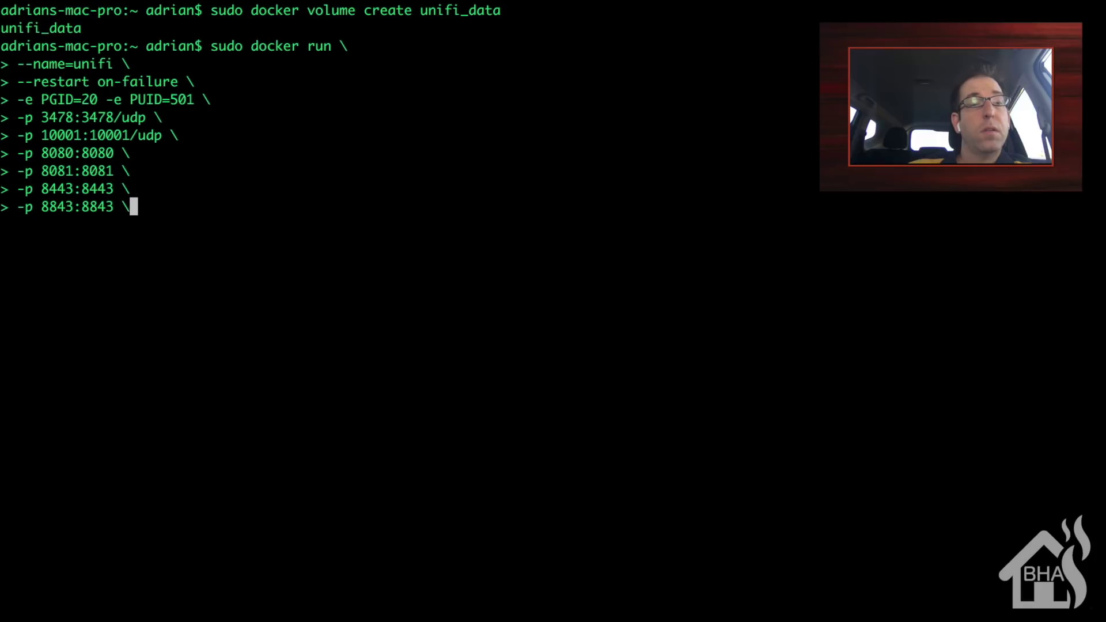
pyautogui.press('Return')
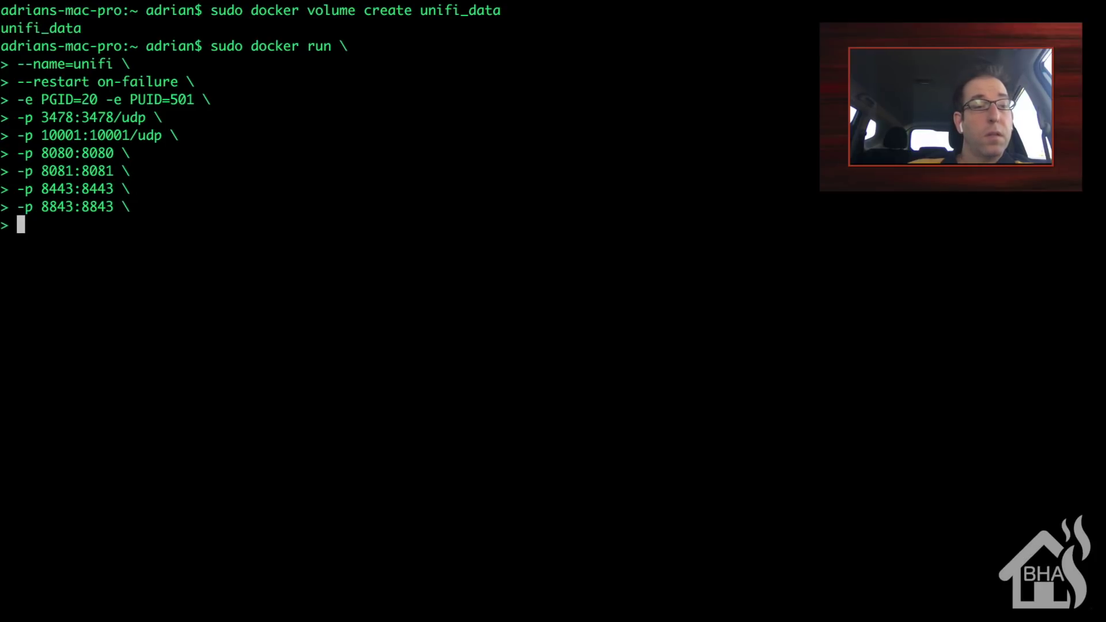
pyautogui.write('-p ')
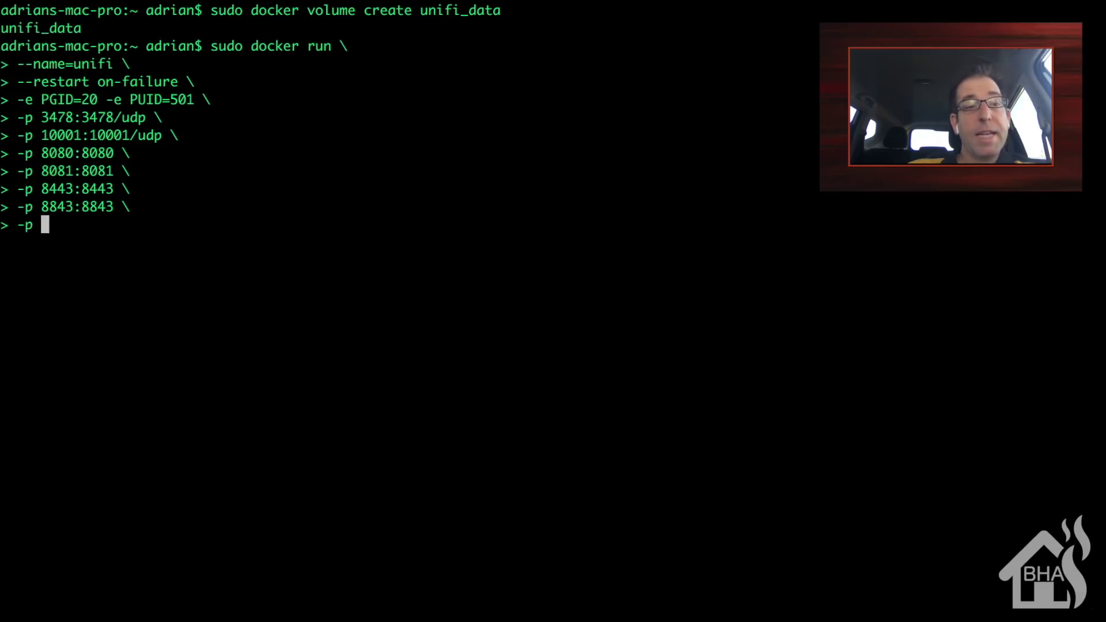
pyautogui.write('8880:')
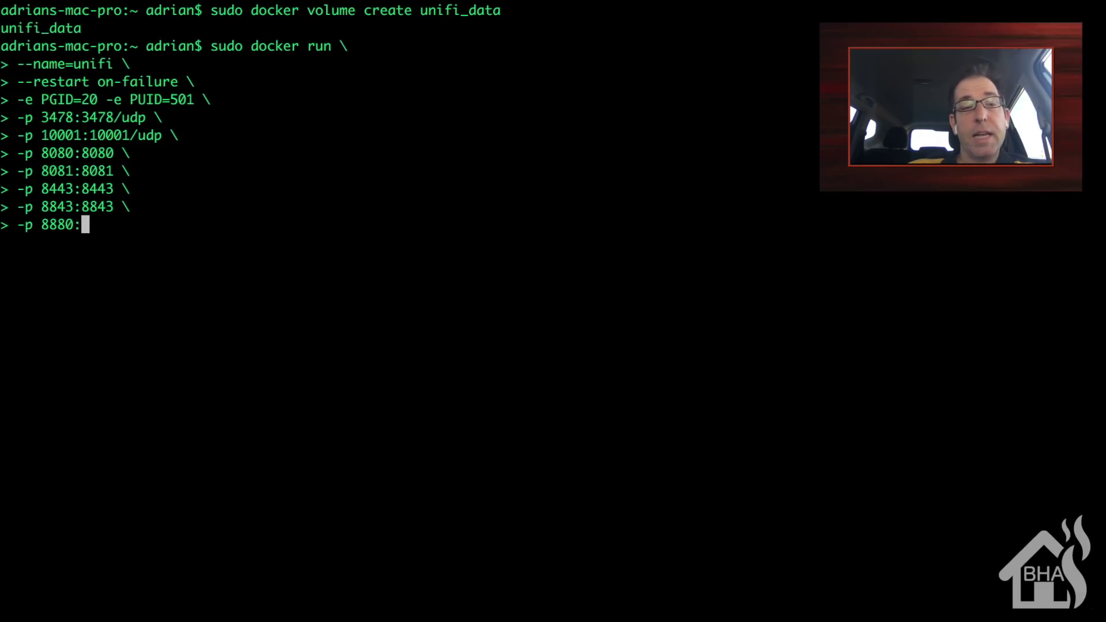
pyautogui.write('8880 \\')
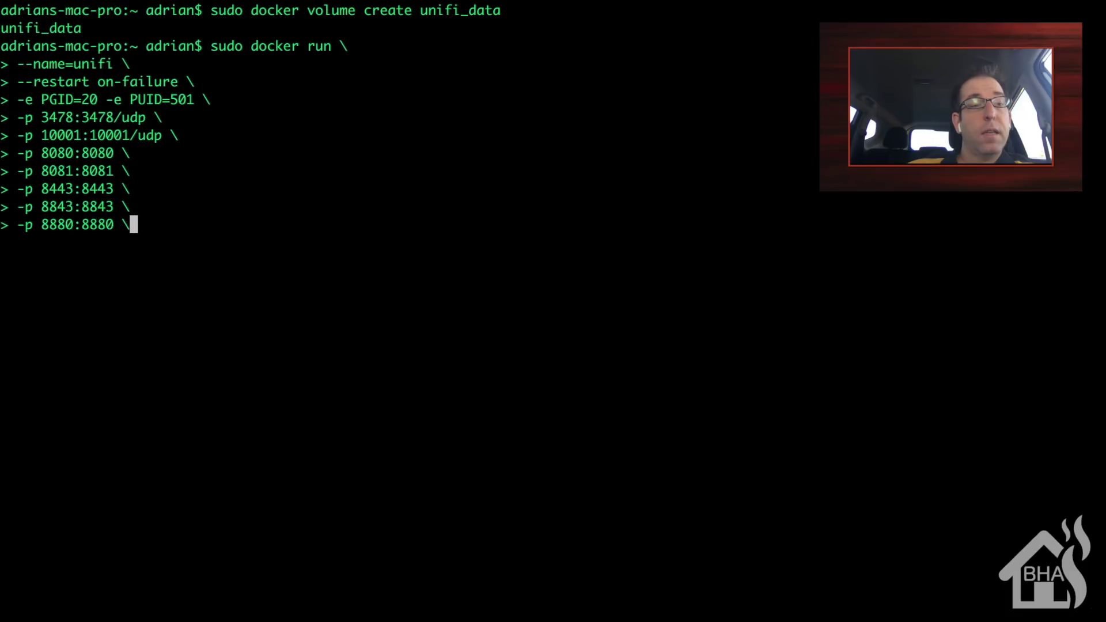
pyautogui.press('Return')
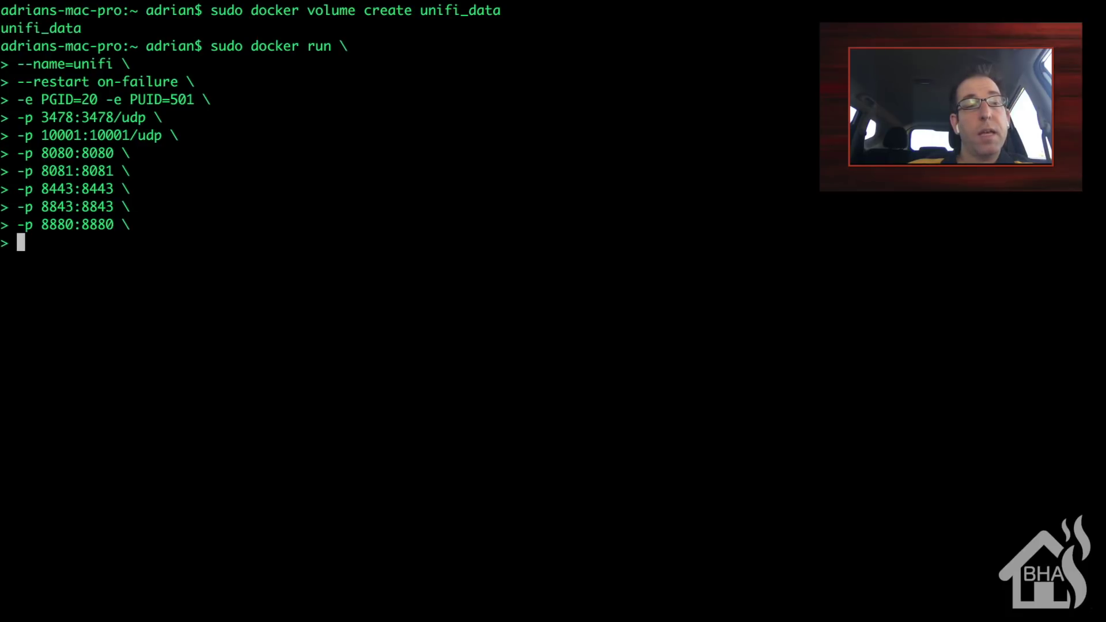
pyautogui.write('-p ')
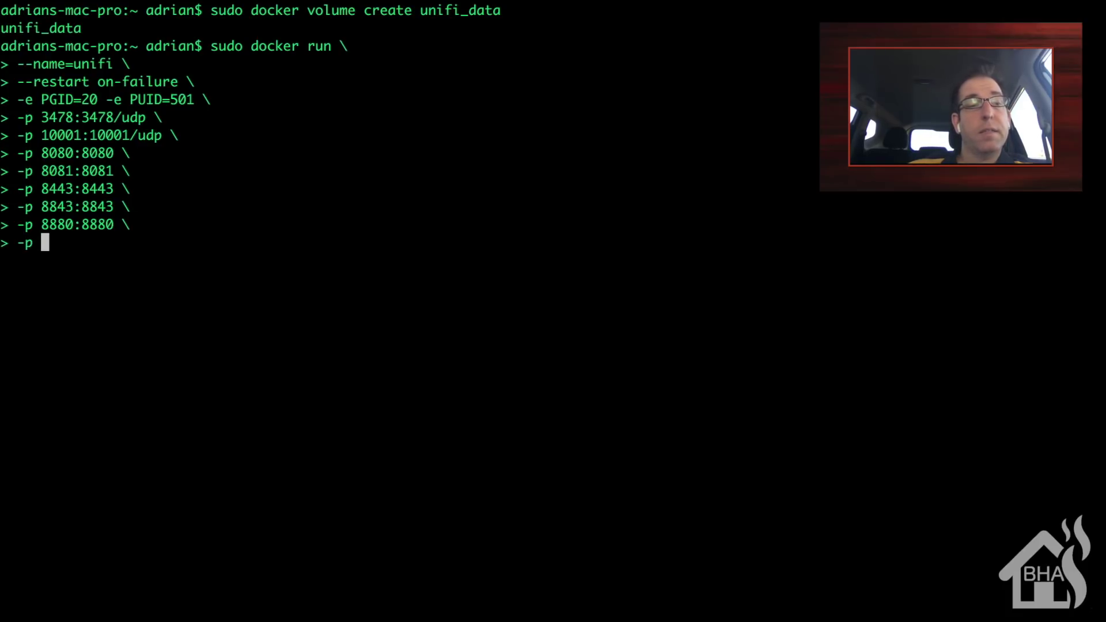
pyautogui.write('6789')
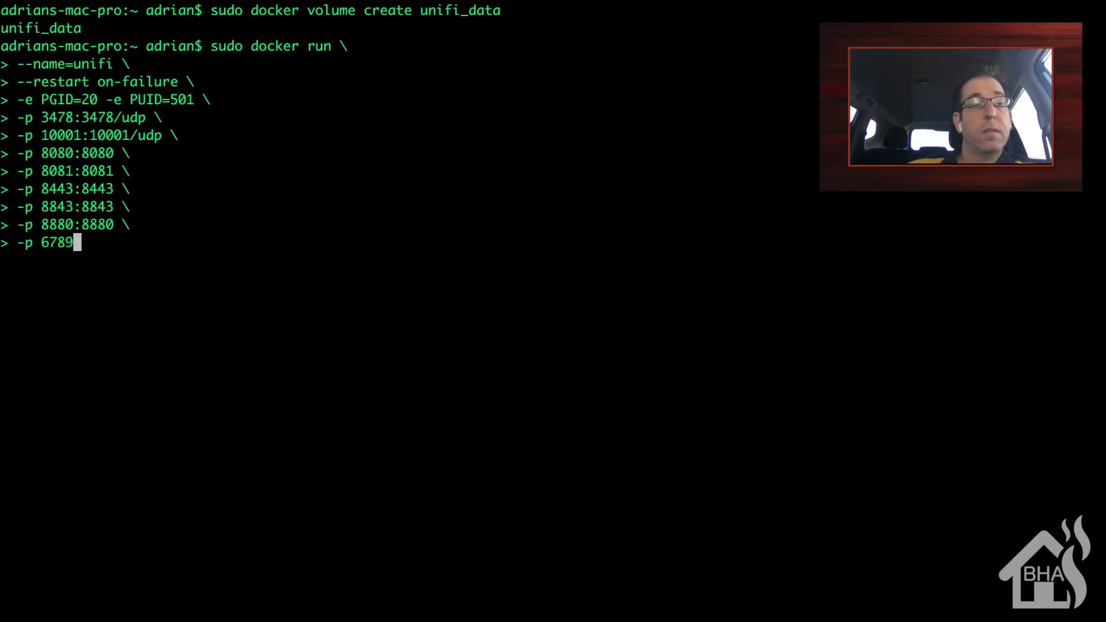
pyautogui.write(':6789 \\')
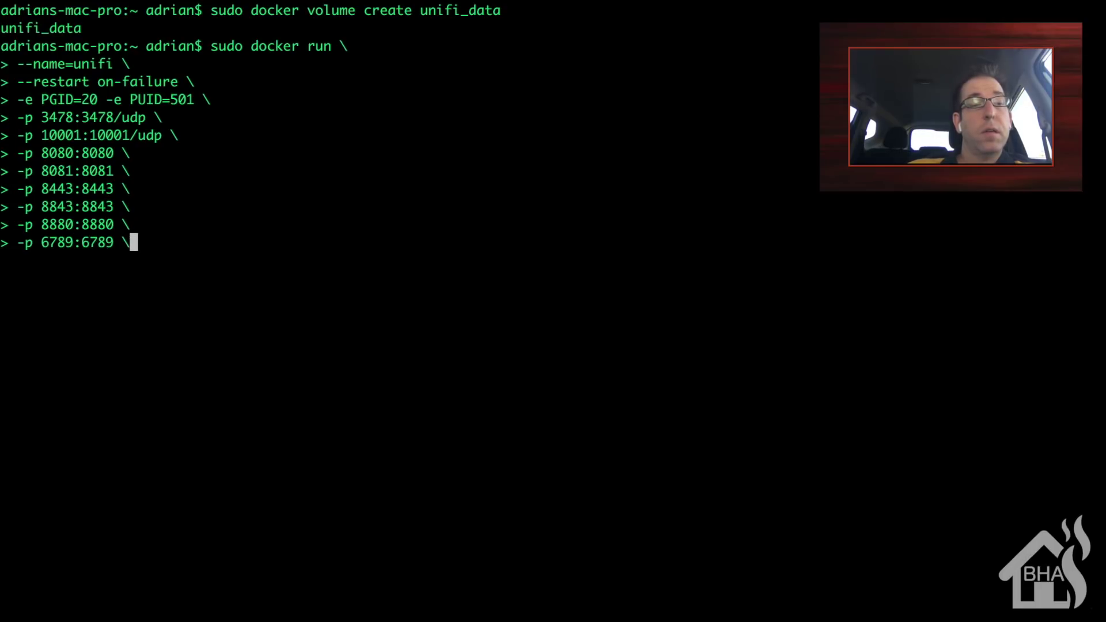
# Mount unifi_data at /data and /config, name image linuxserver/unifi, and run the command.
pyautogui.press('Return')
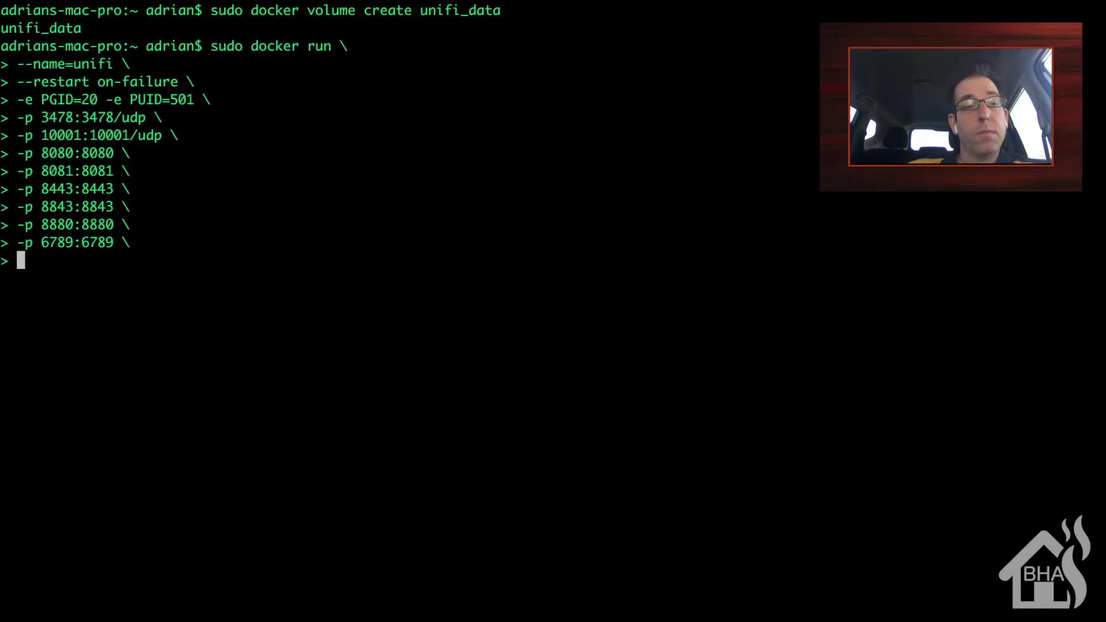
pyautogui.write('-v')
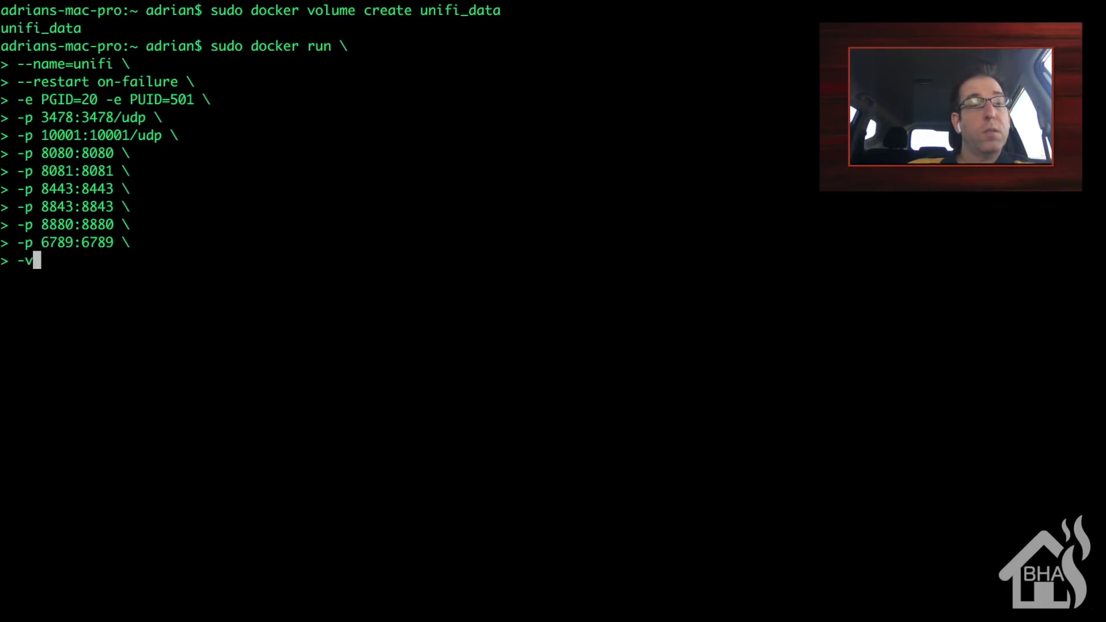
pyautogui.write(' unifi')
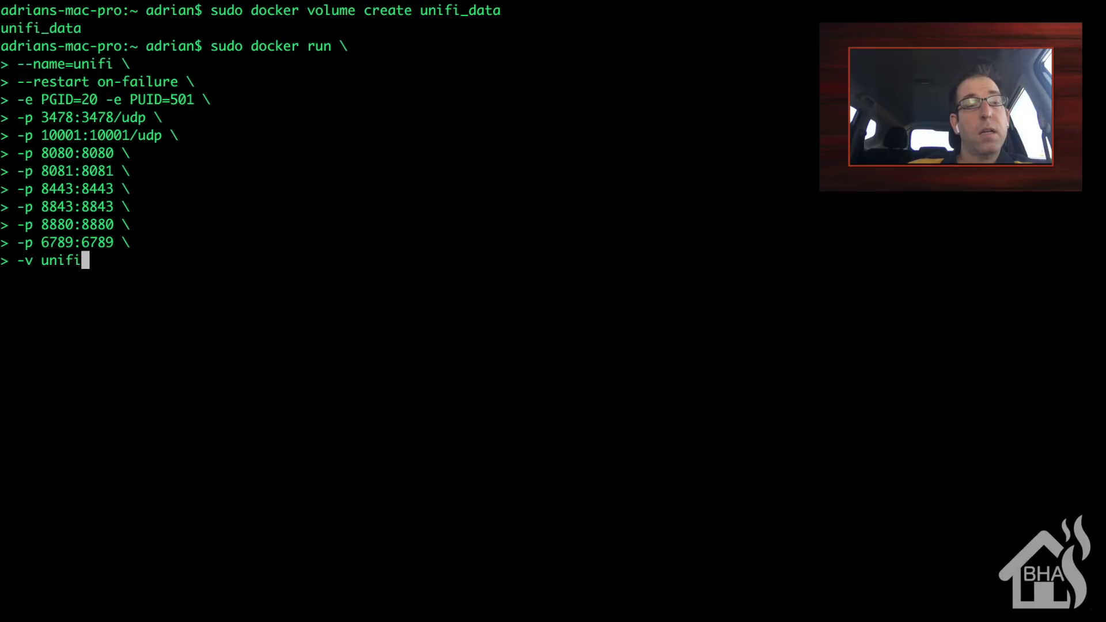
pyautogui.write('_data')
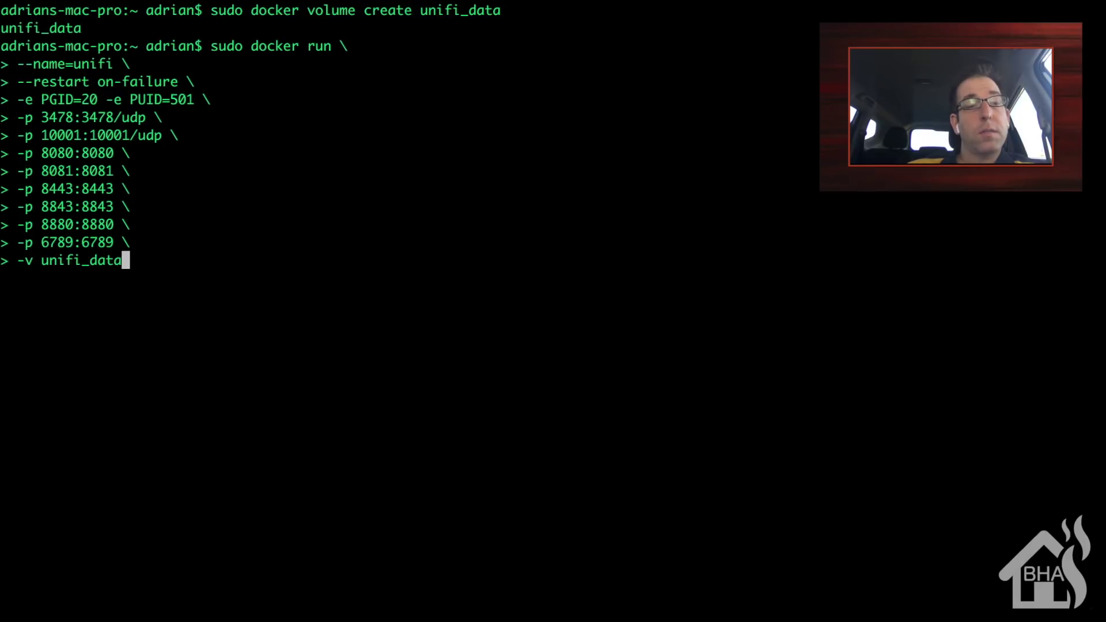
pyautogui.write(':/d')
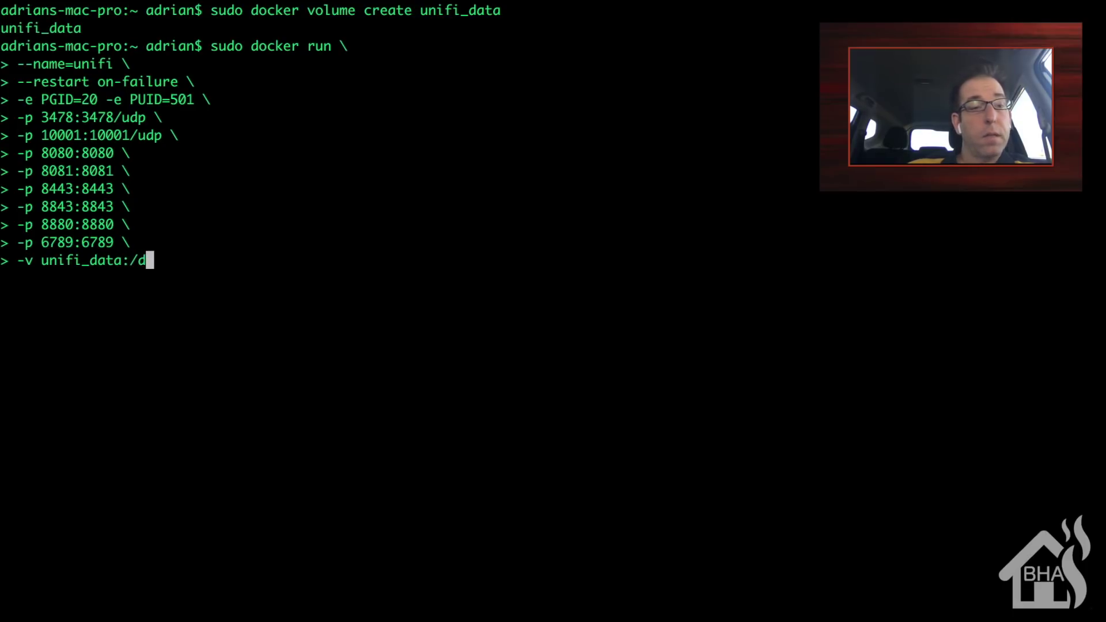
pyautogui.write('ata \\')
pyautogui.press('Return')
pyautogui.write('-v ')
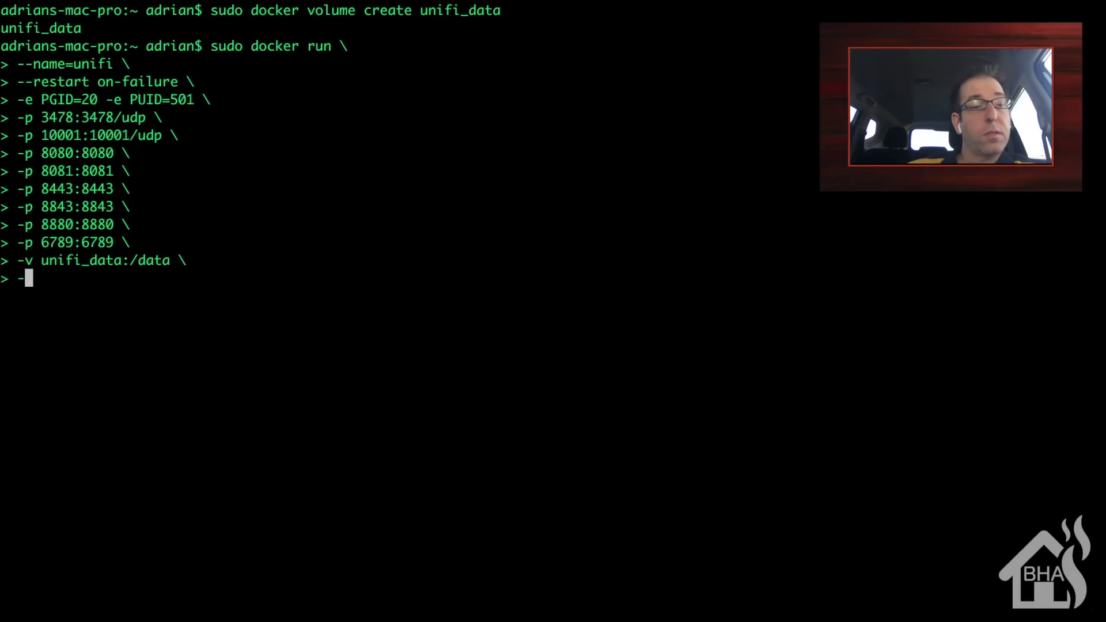
pyautogui.write('un')
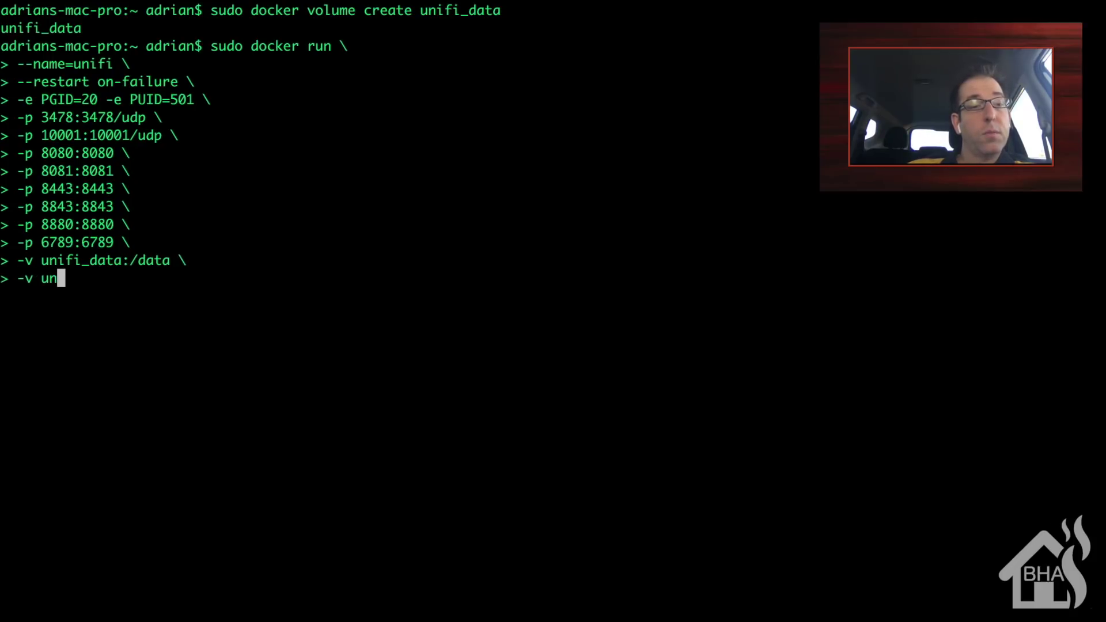
pyautogui.write('ifi_da')
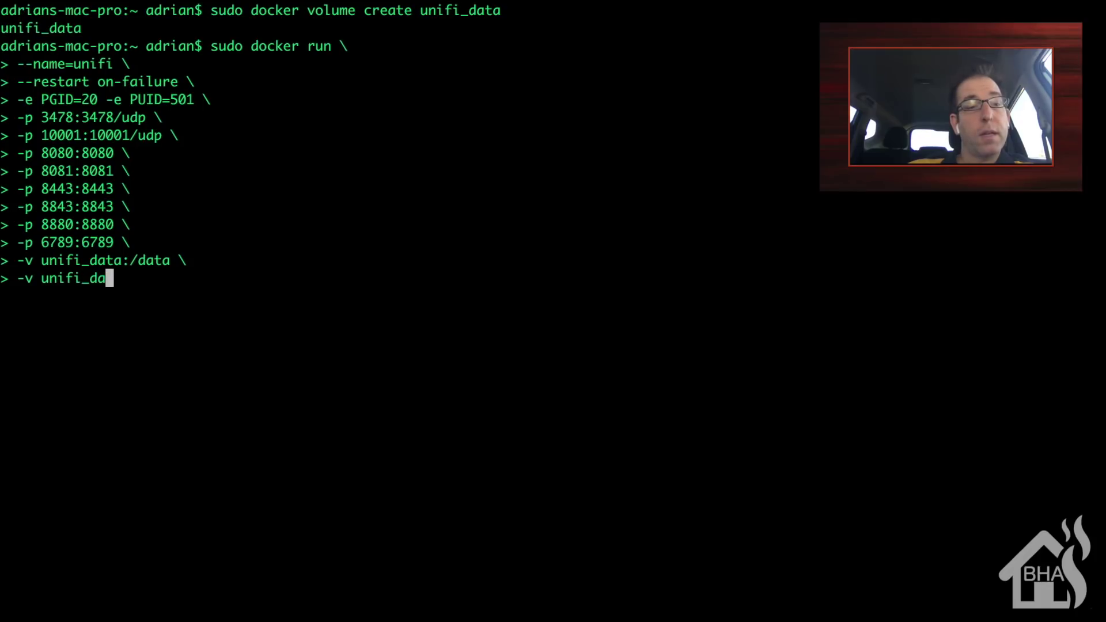
pyautogui.write('ta:/config \\')
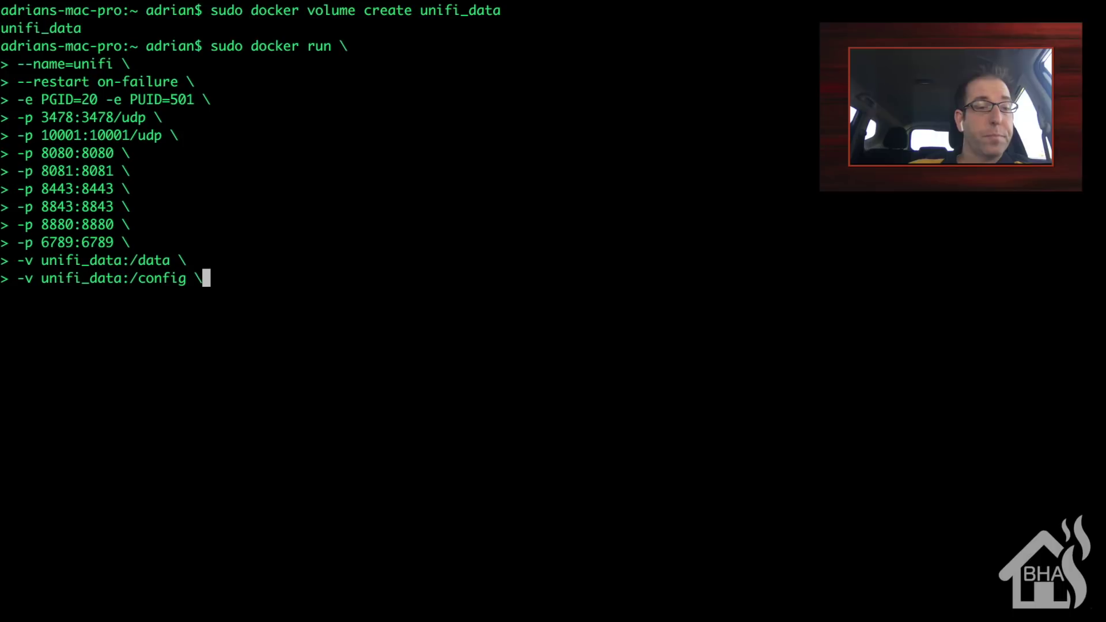
pyautogui.press('Return')
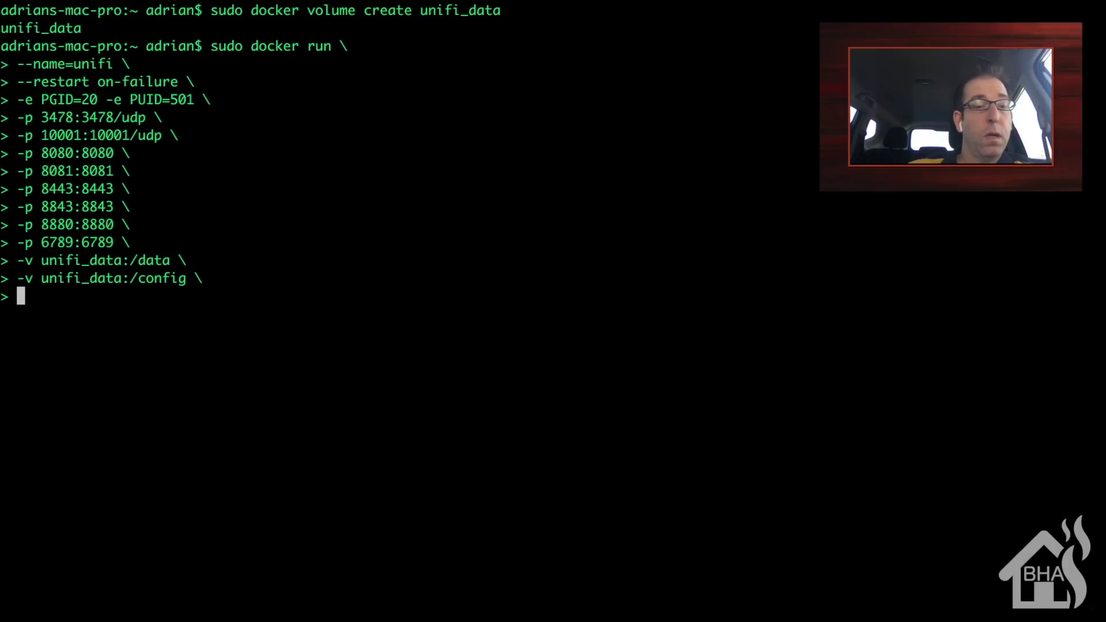
pyautogui.write('li')
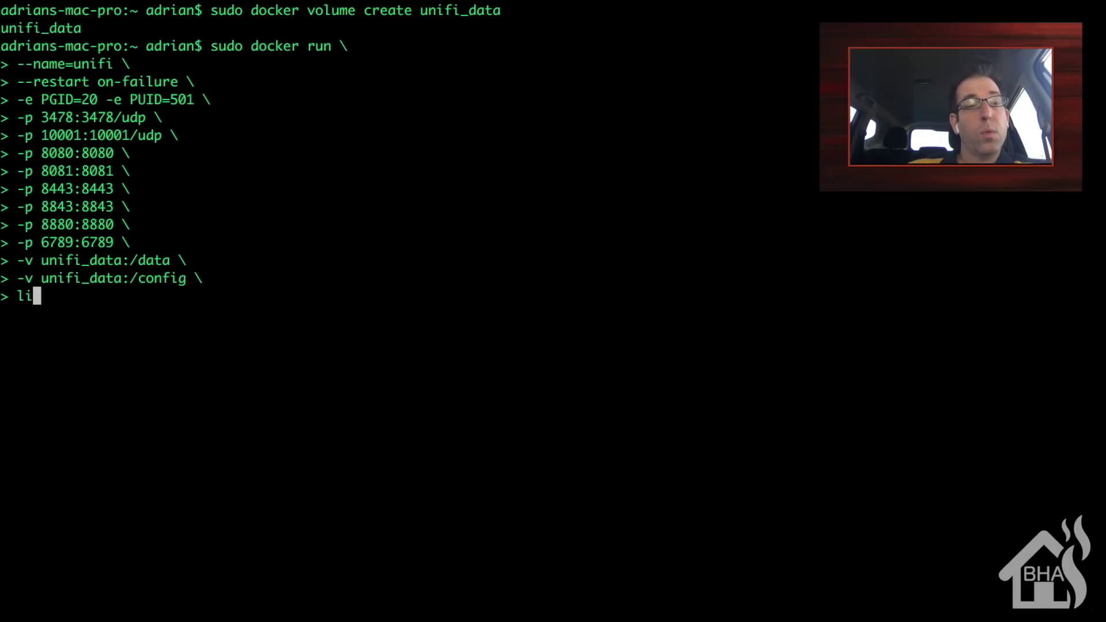
pyautogui.write('nuxs')
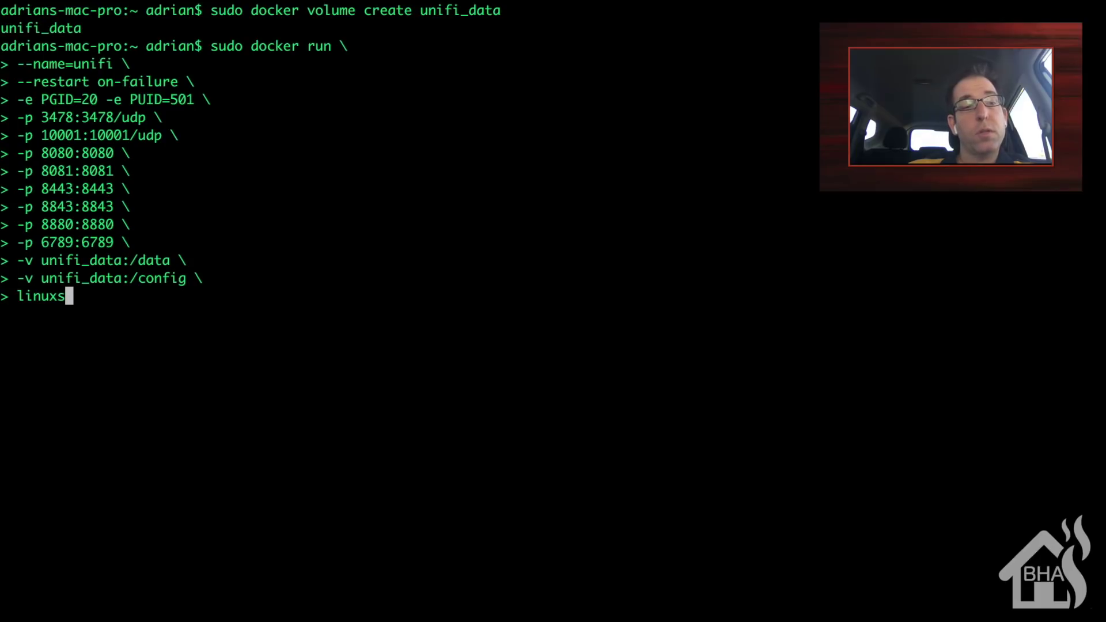
pyautogui.write('erver/unifi')
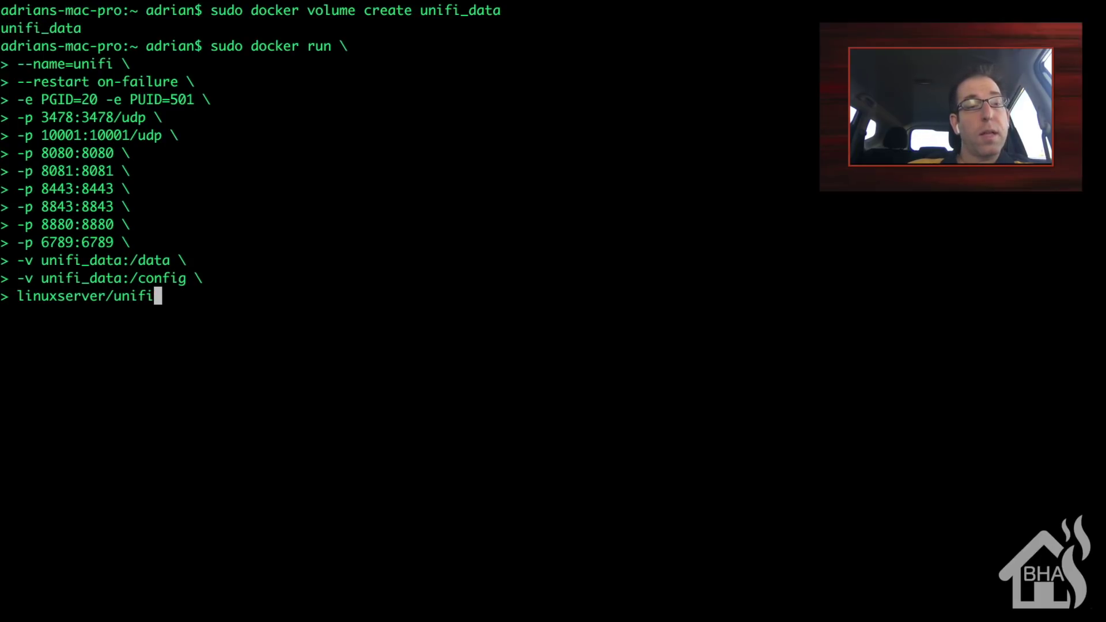
pyautogui.press('Return')
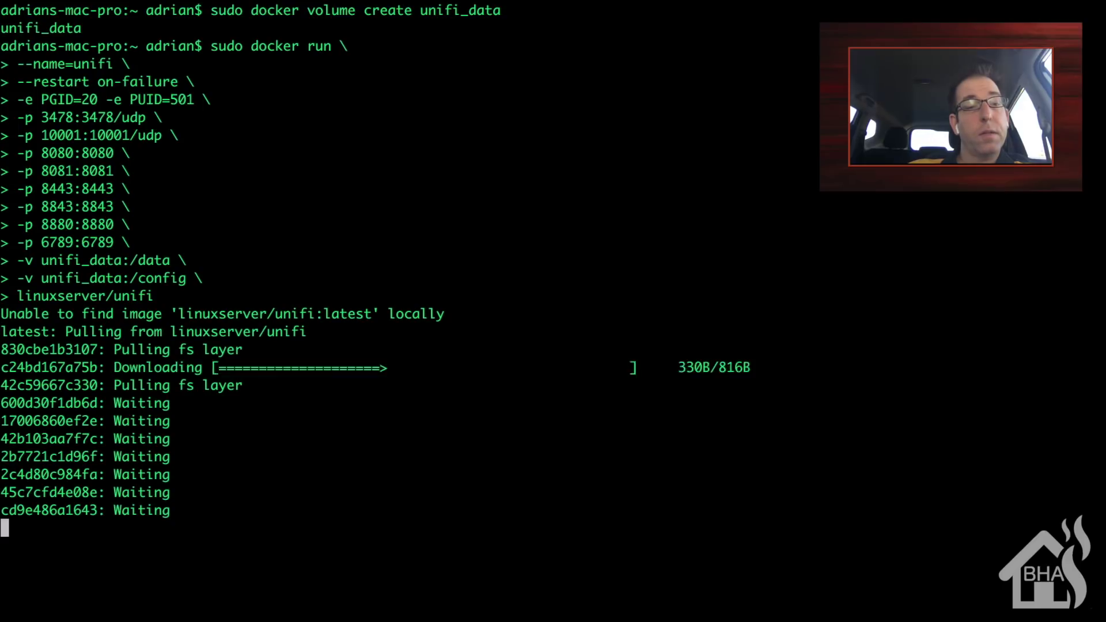
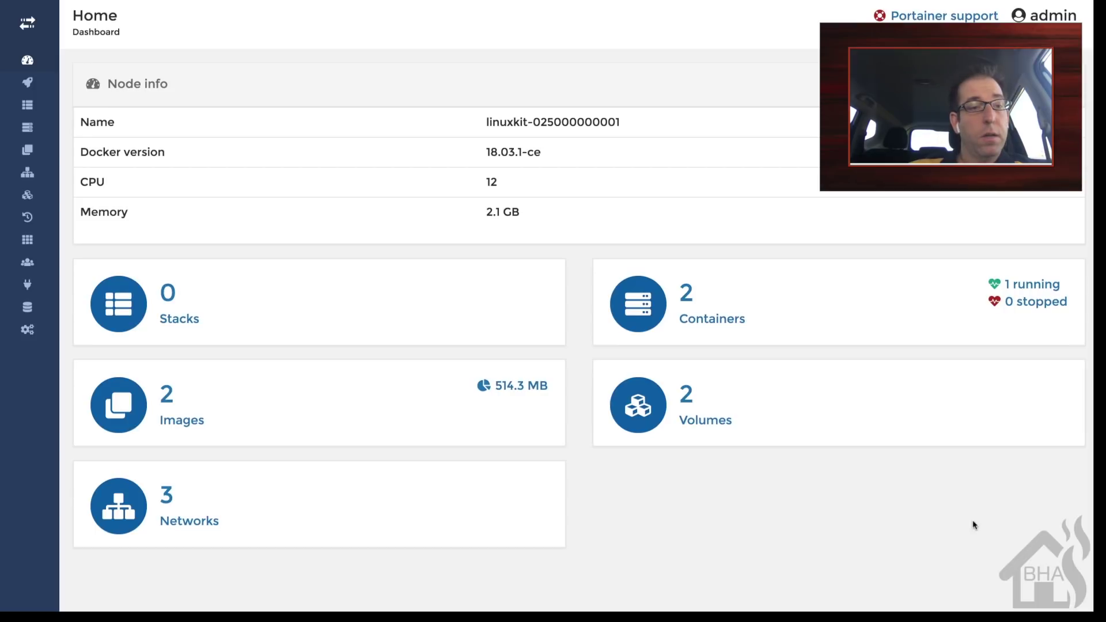
# Open the Portainer container list to confirm the unifi container is running.
pyautogui.click(1014, 311)
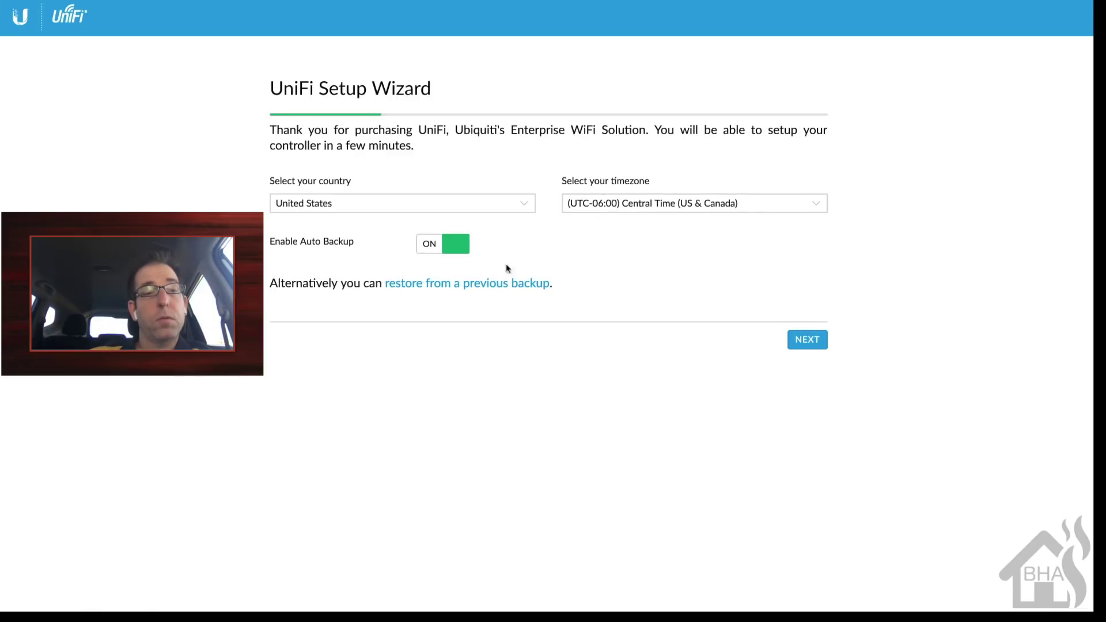
# Restore the controller from the 5.6.22.unf backup in Downloads and confirm the restore.
pyautogui.click(478, 290)
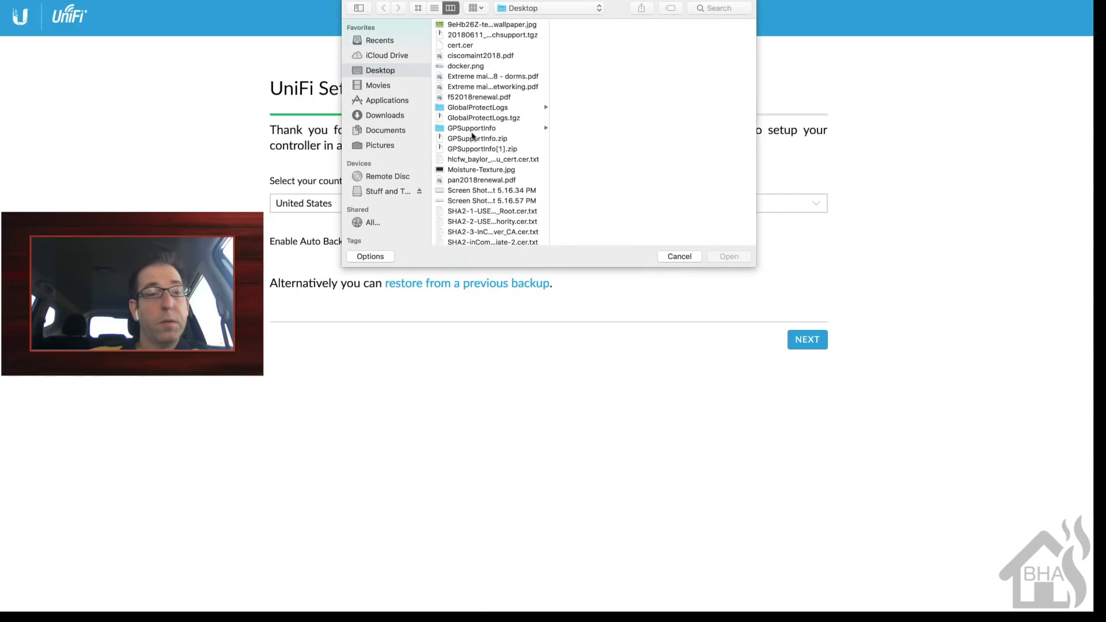
pyautogui.scroll(-5, 472, 136)
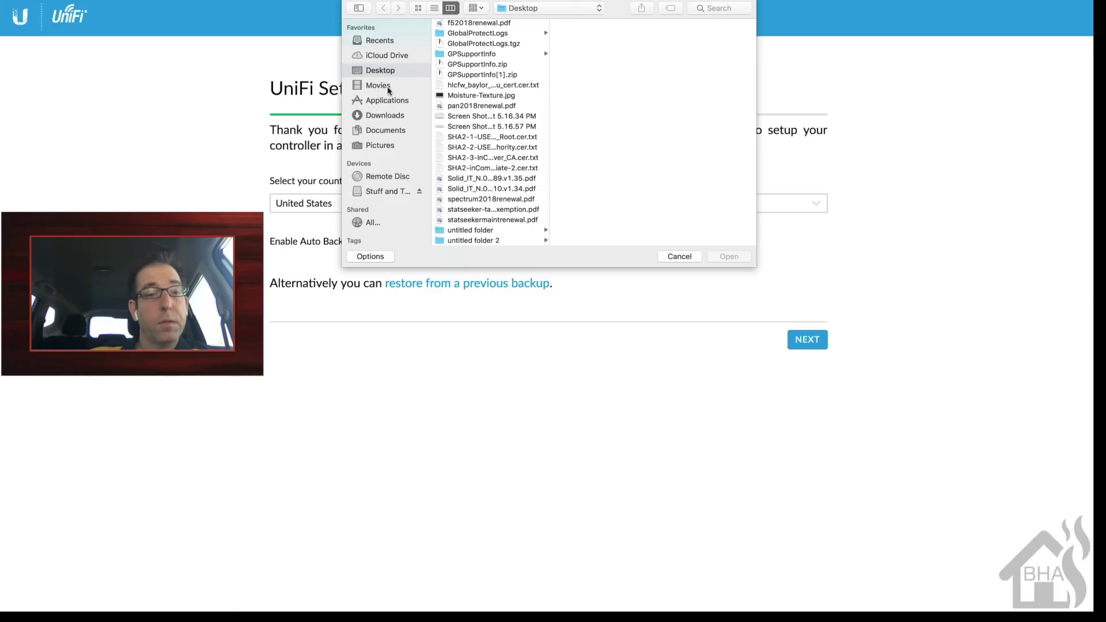
pyautogui.click(390, 116)
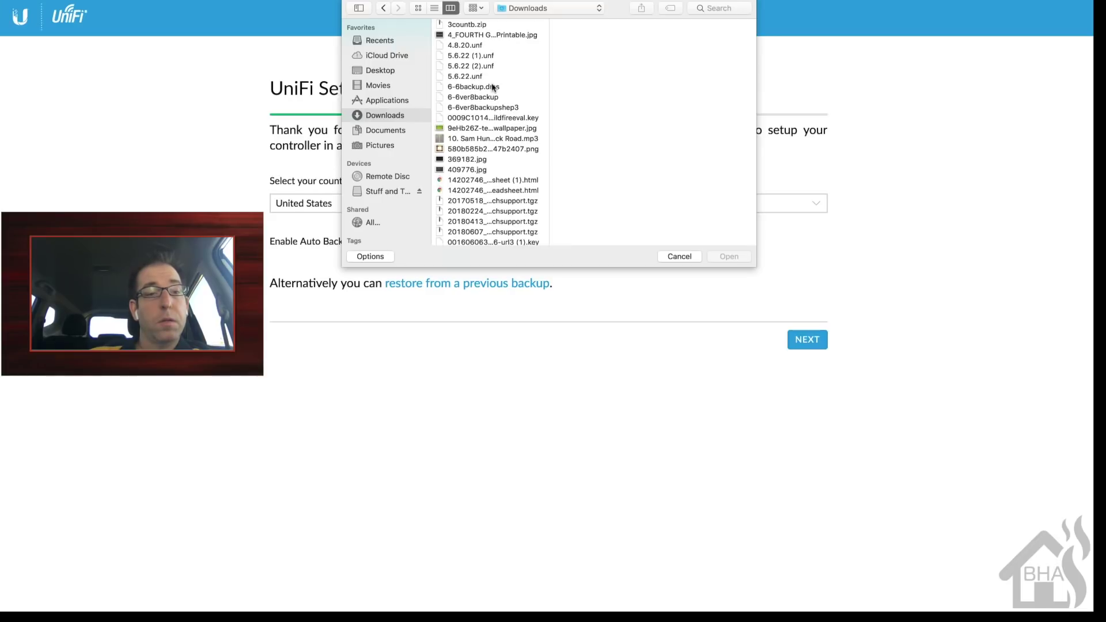
pyautogui.click(468, 76)
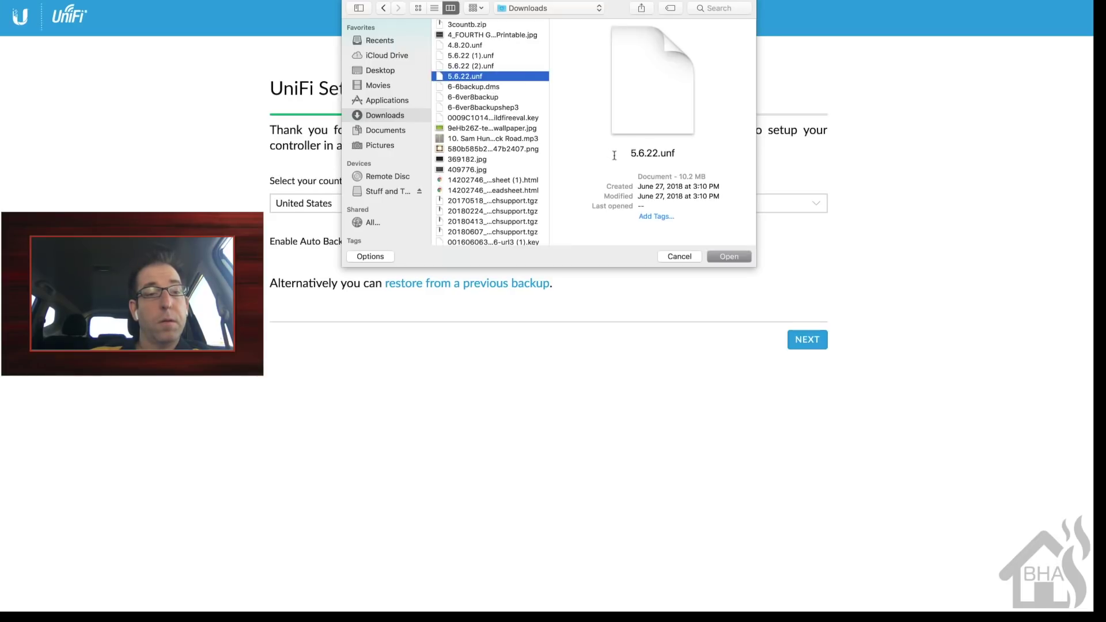
pyautogui.click(724, 258)
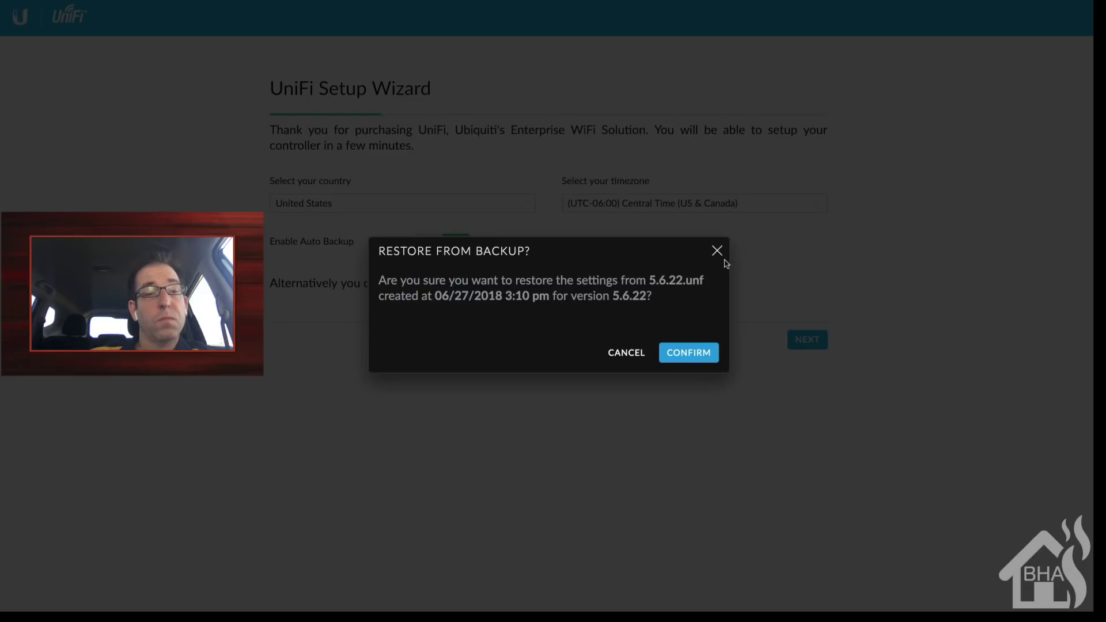
pyautogui.click(689, 354)
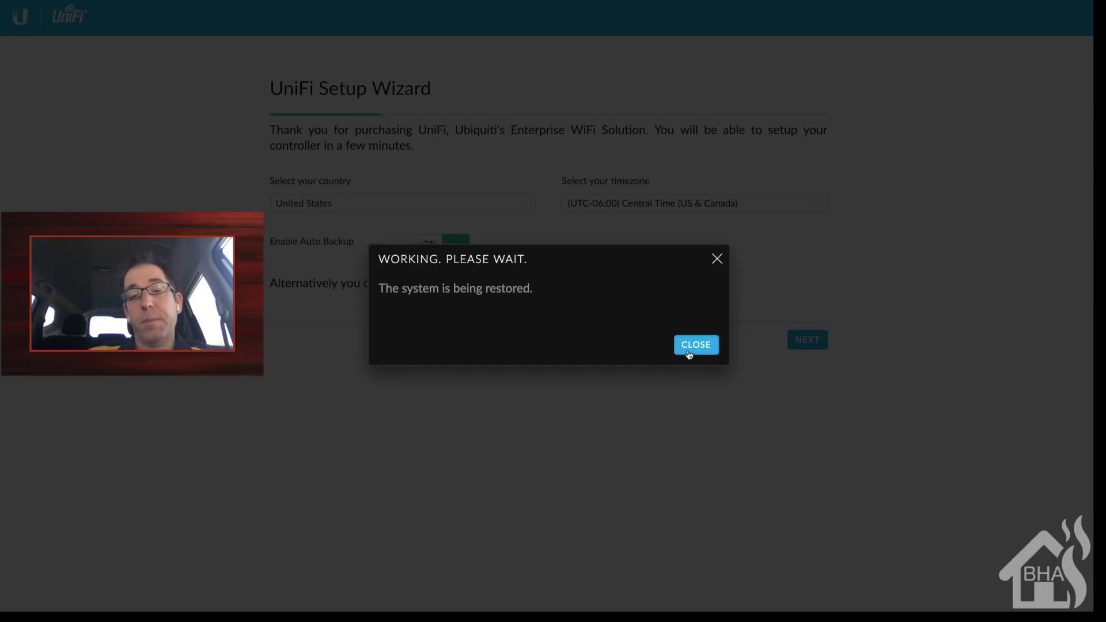
pyautogui.click(689, 353)
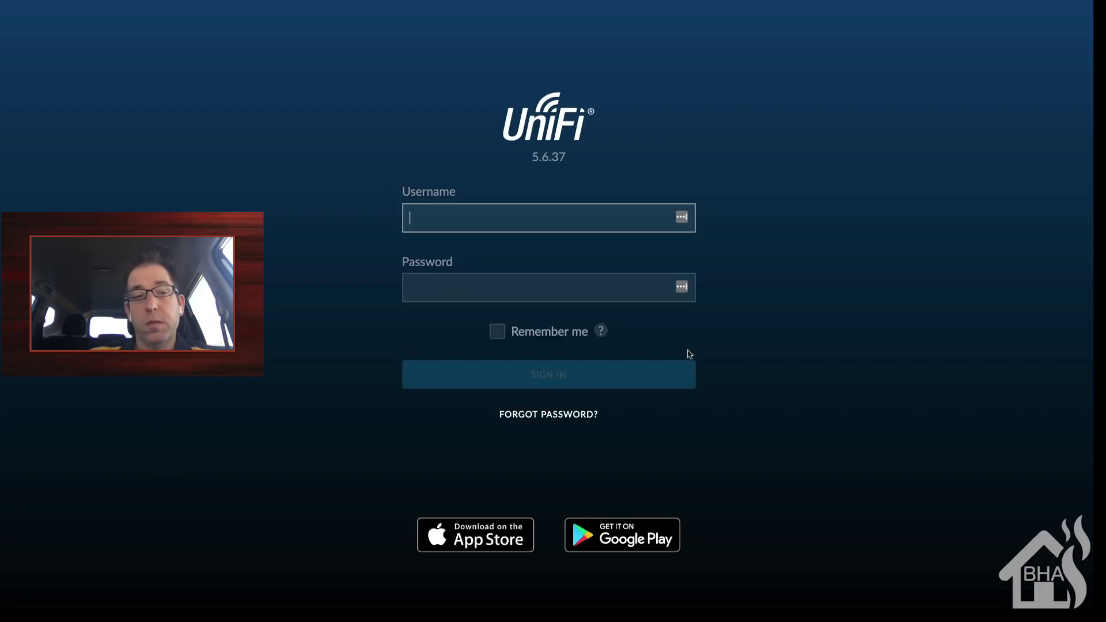
# Sign in to the restored controller as admin with the account password.
pyautogui.click(553, 228)
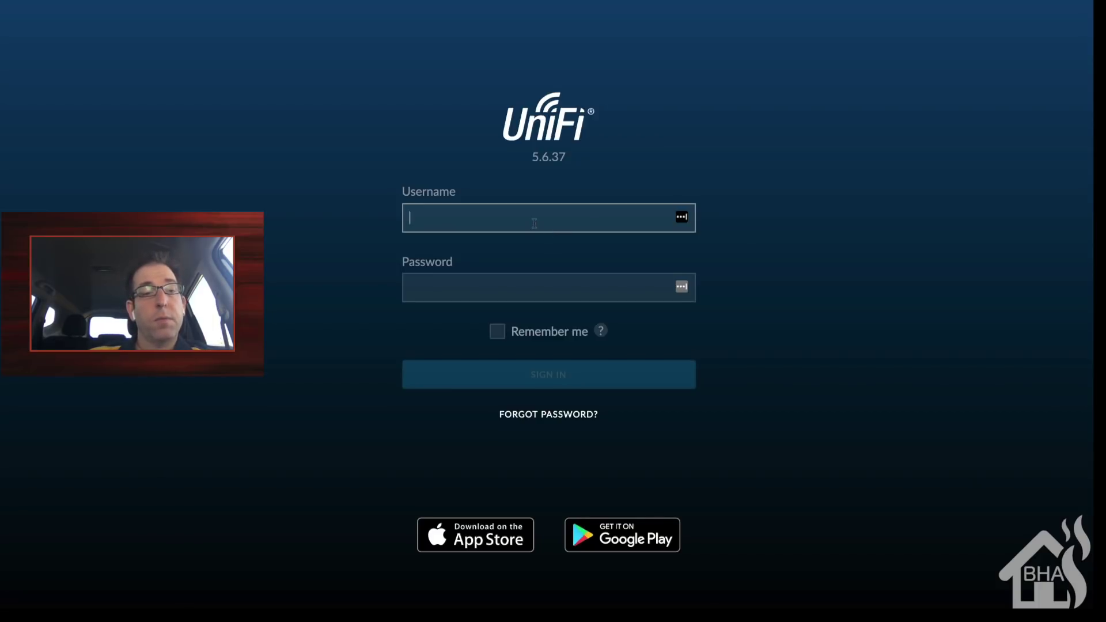
pyautogui.write('admin')
pyautogui.press('Tab')
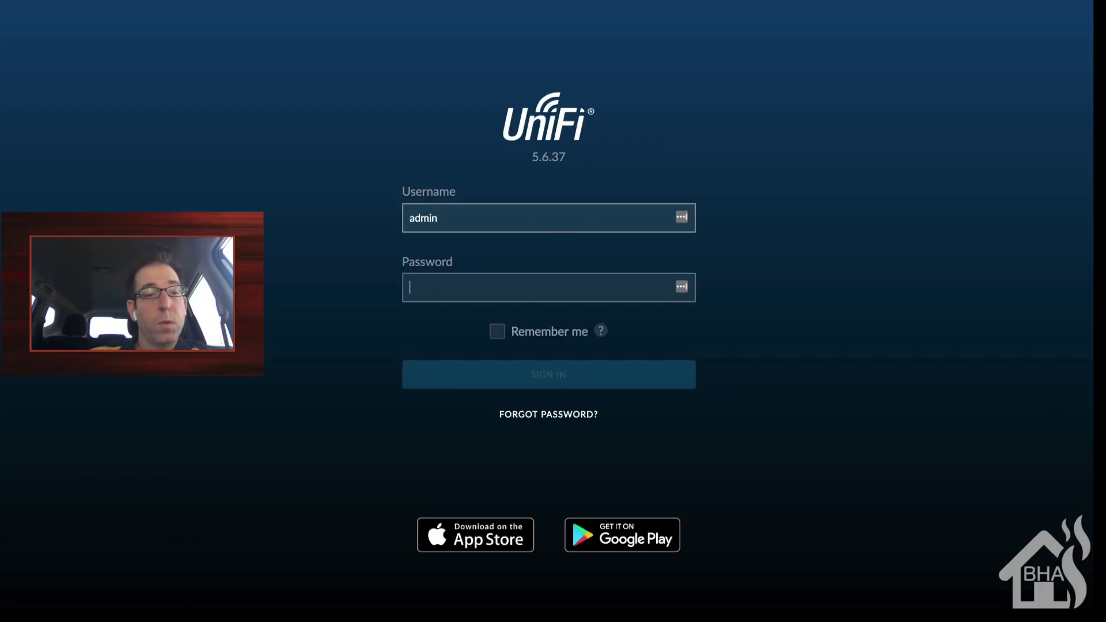
pyautogui.write('p••••••••')
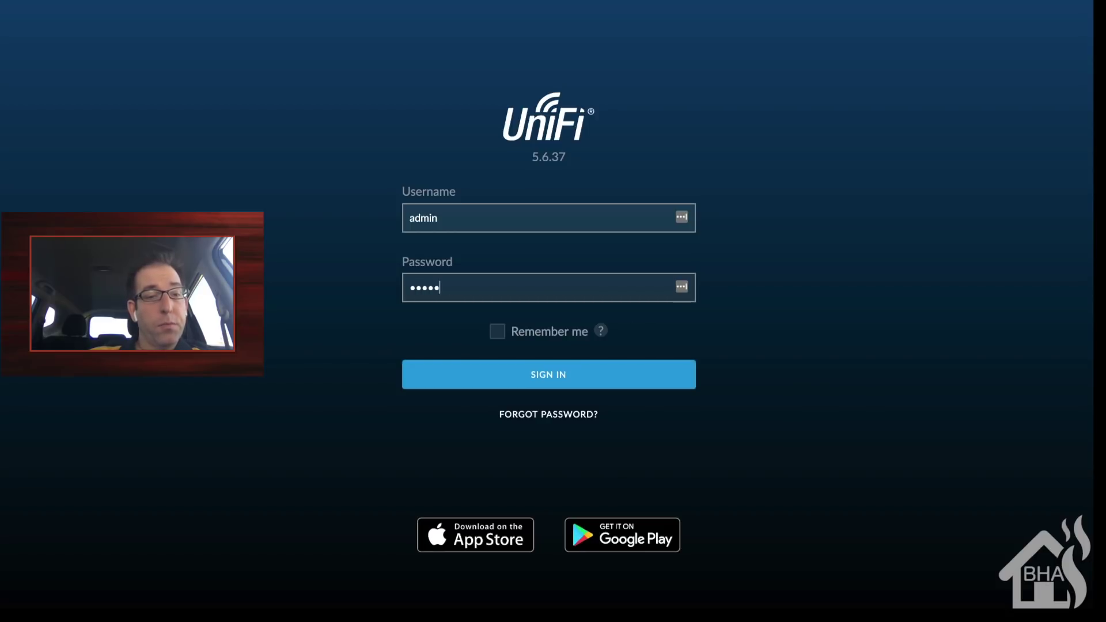
pyautogui.press('Return')
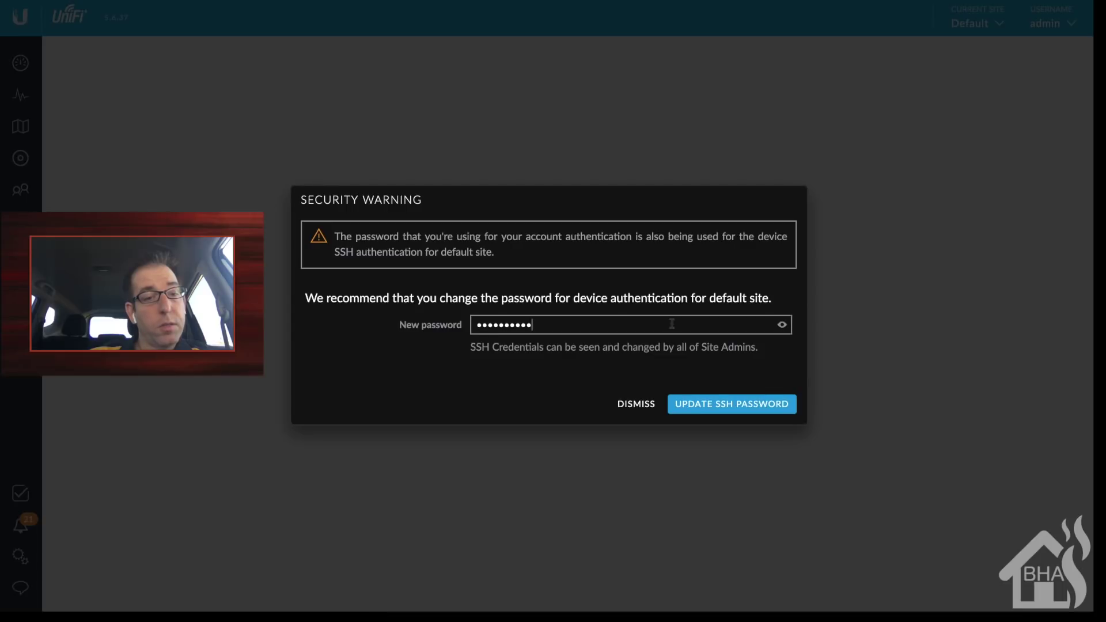
# Replace the default site's device SSH password with a new one.
pyautogui.doubleClick(672, 323)
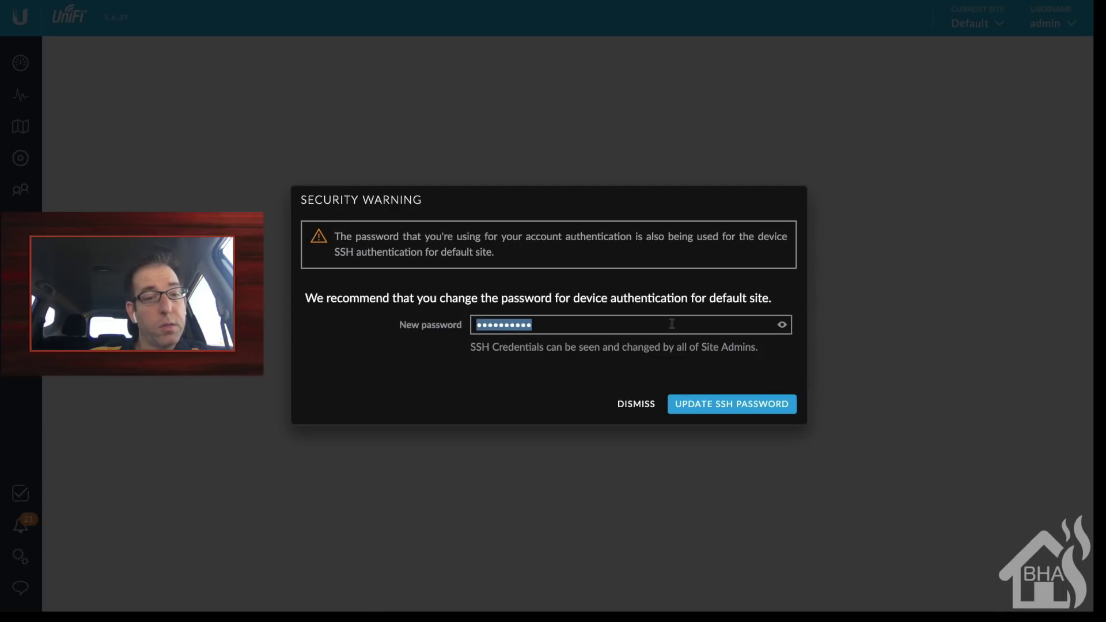
pyautogui.write('••••••••••')
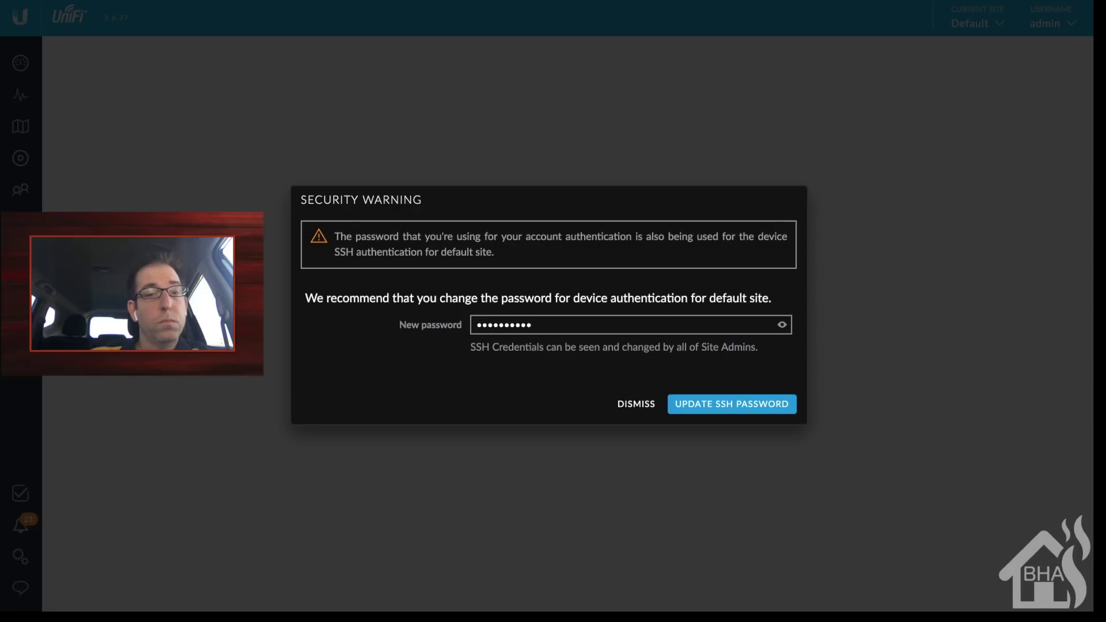
pyautogui.click(720, 405)
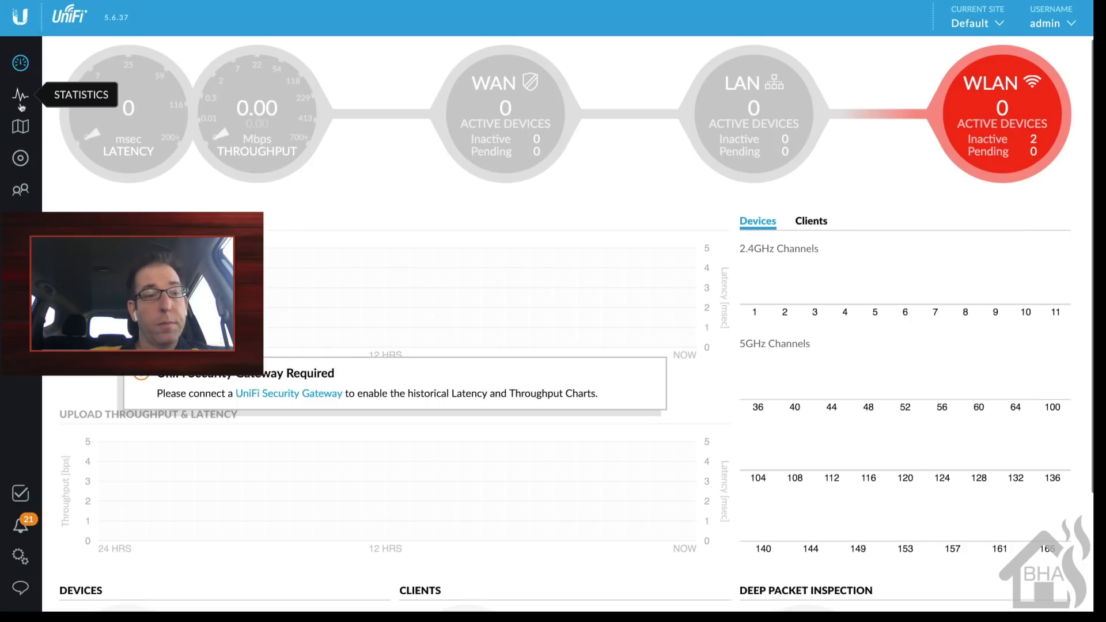
# Open the devices list and show the Properties cards for ap1 and ap2.
pyautogui.click(21, 157)
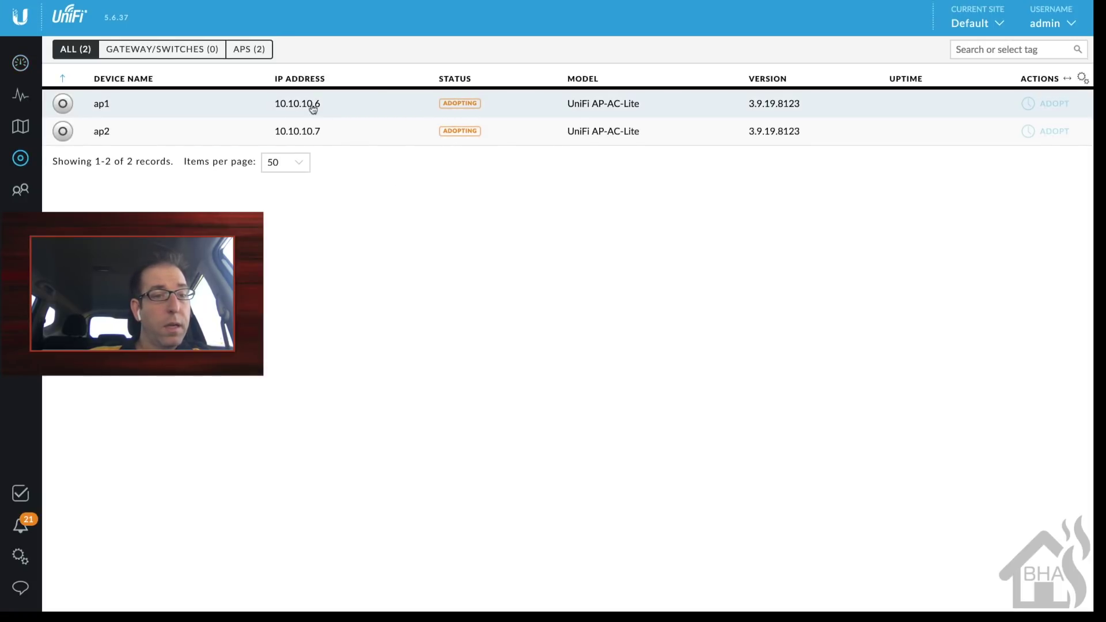
pyautogui.click(240, 106)
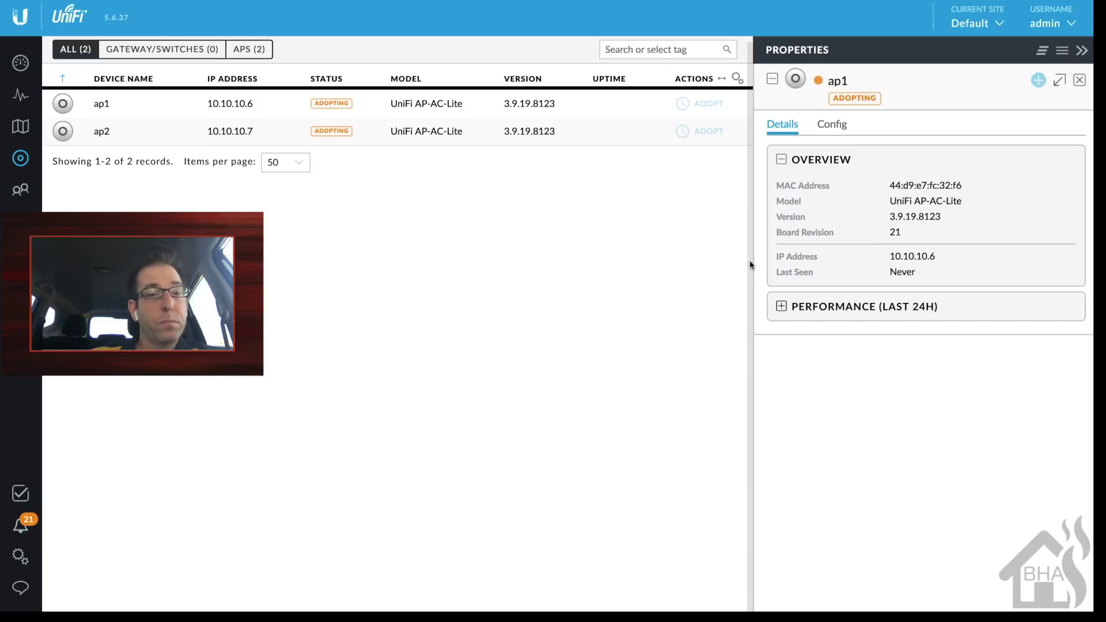
pyautogui.click(221, 132)
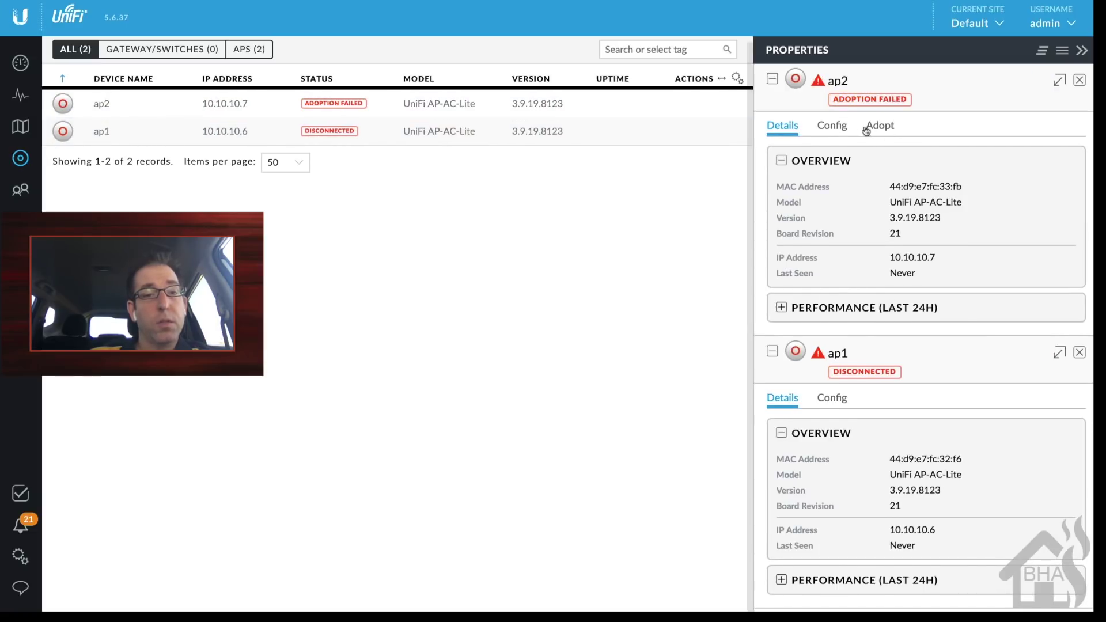
# Adopt ap2 via Advanced Adopt with inform URL IP 10.10.10.20, admin username and device password.
pyautogui.click(881, 127)
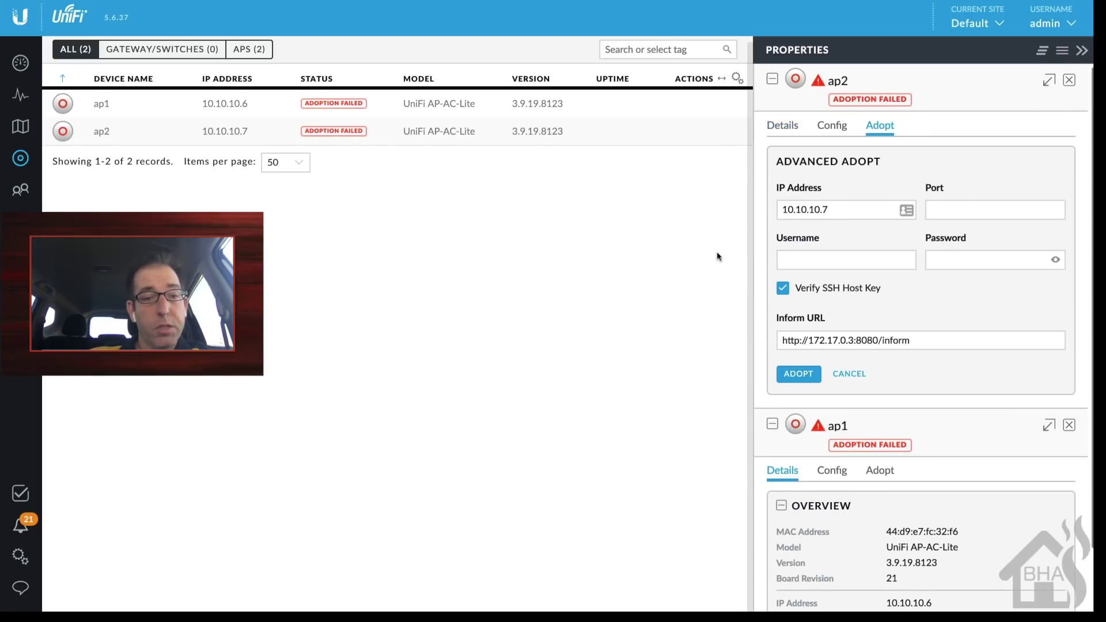
pyautogui.click(835, 339)
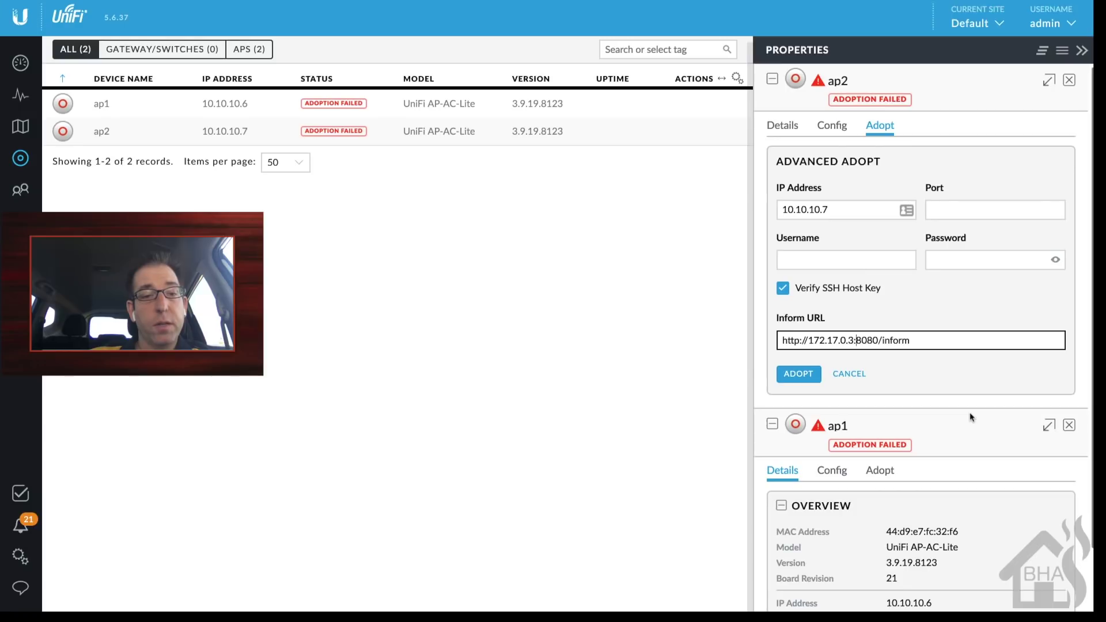
pyautogui.press('BackSpace')
pyautogui.press('BackSpace')
pyautogui.press('BackSpace')
pyautogui.press('BackSpace')
pyautogui.press('BackSpace')
pyautogui.press('BackSpace')
pyautogui.press('BackSpace')
pyautogui.press('BackSpace')
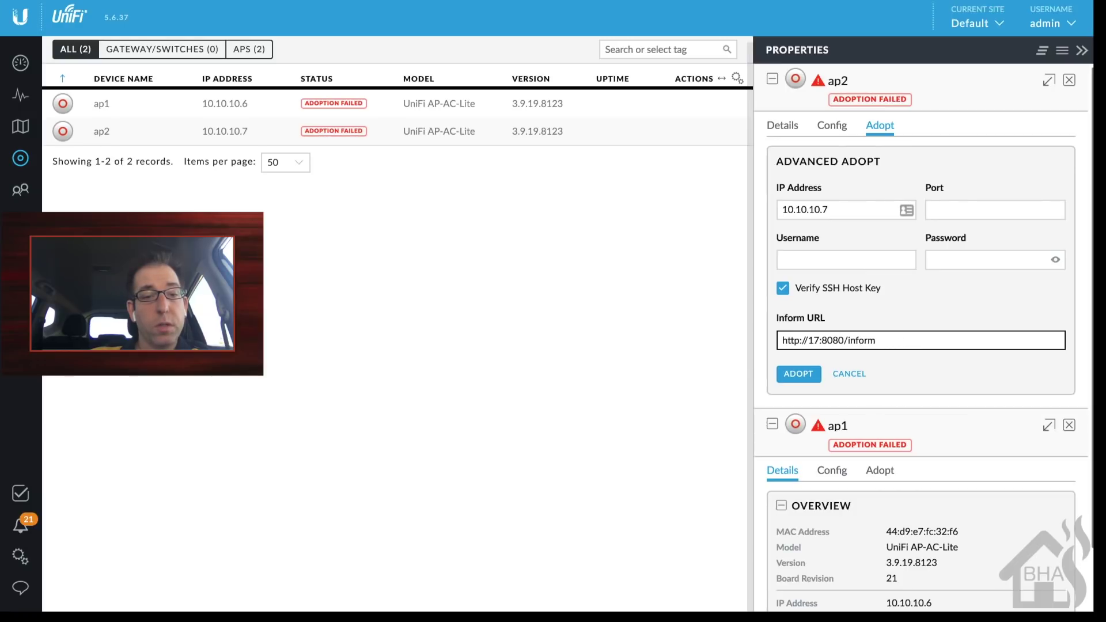
pyautogui.press('BackSpace')
pyautogui.press('BackSpace')
pyautogui.write('0.10.10.20')
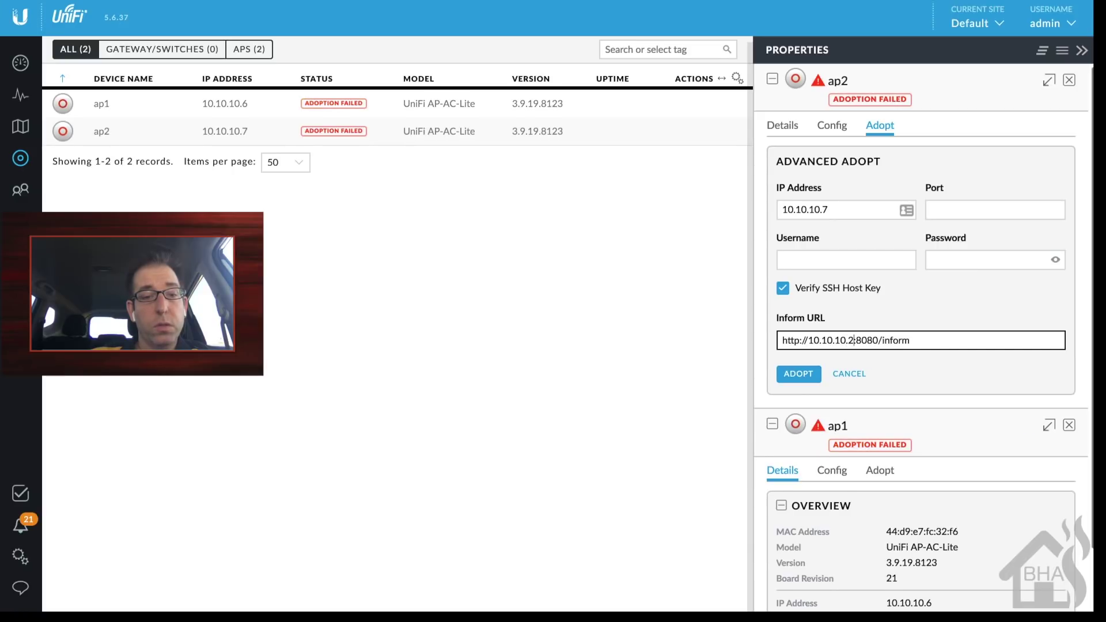
pyautogui.click(857, 252)
pyautogui.write('admin')
pyautogui.press('Tab')
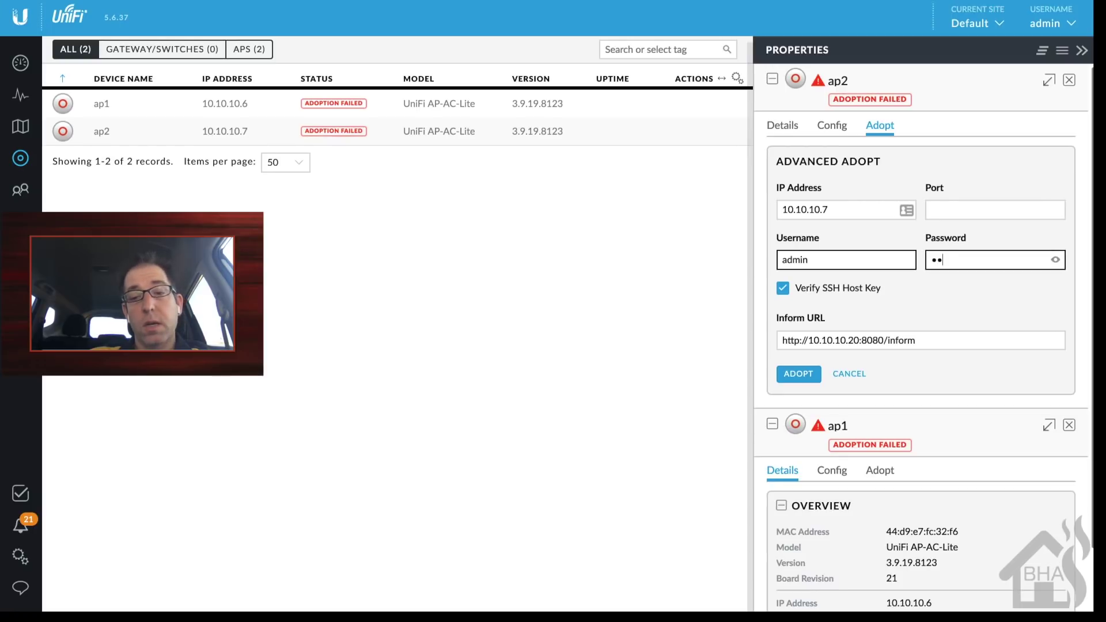
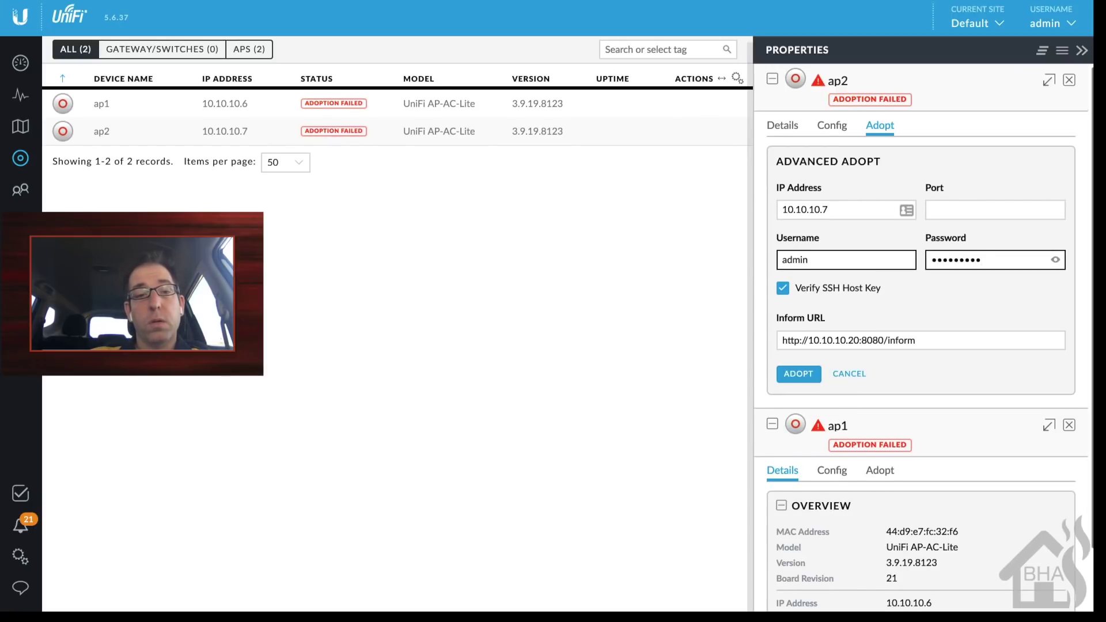
pyautogui.click(799, 374)
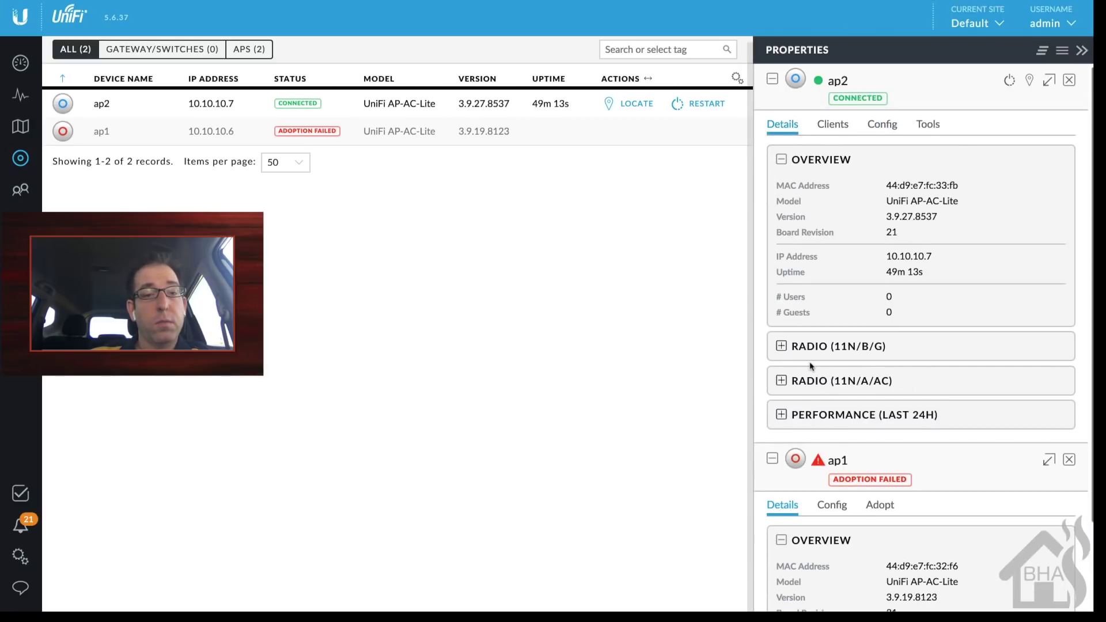
# Adopt ap1 via Advanced Adopt, replacing 172.17.0.3 with 10.10.10.20, using admin and device password.
pyautogui.scroll(-2, 809, 366)
pyautogui.click(884, 412)
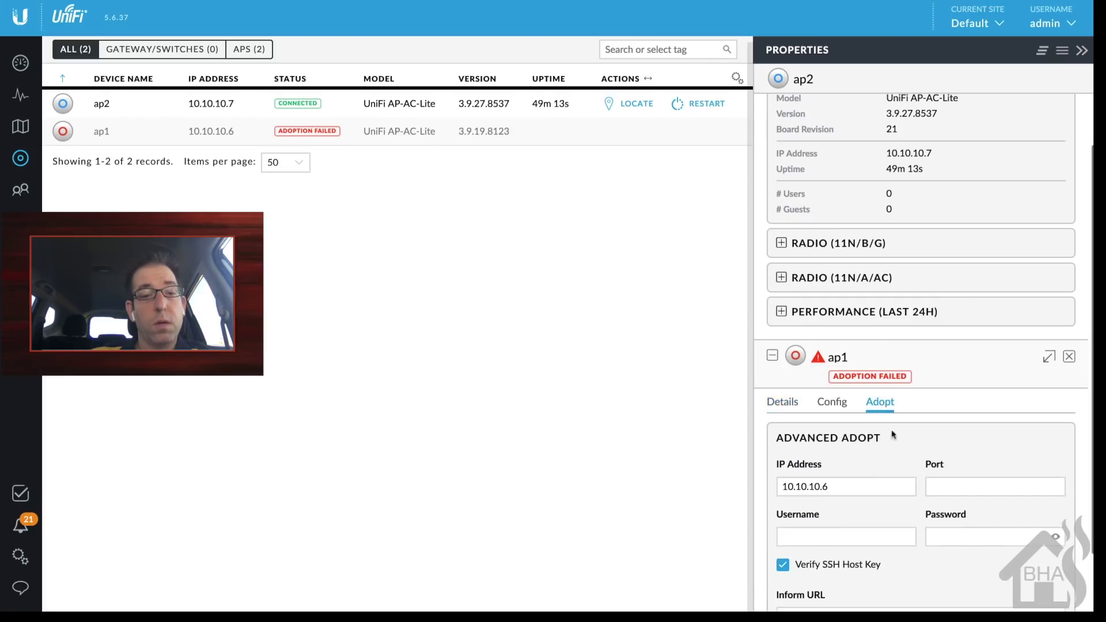
pyautogui.scroll(-2, 857, 484)
pyautogui.click(851, 542)
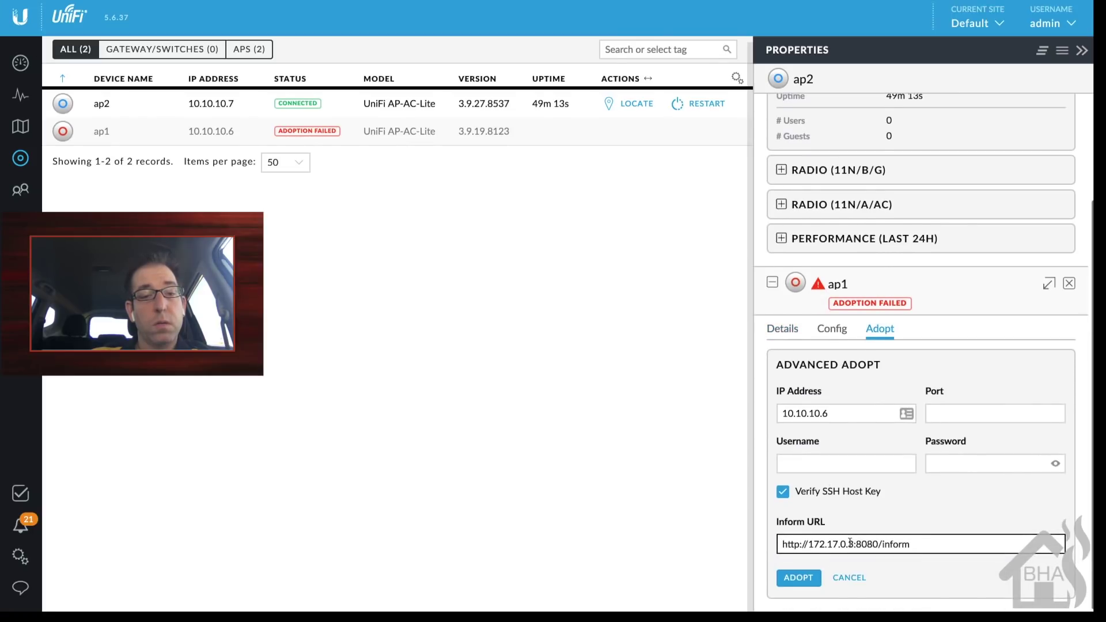
pyautogui.press('Delete')
pyautogui.press('BackSpace')
pyautogui.press('BackSpace')
pyautogui.press('BackSpace')
pyautogui.press('BackSpace')
pyautogui.press('BackSpace')
pyautogui.press('BackSpace')
pyautogui.press('BackSpace')
pyautogui.press('BackSpace')
pyautogui.press('BackSpace')
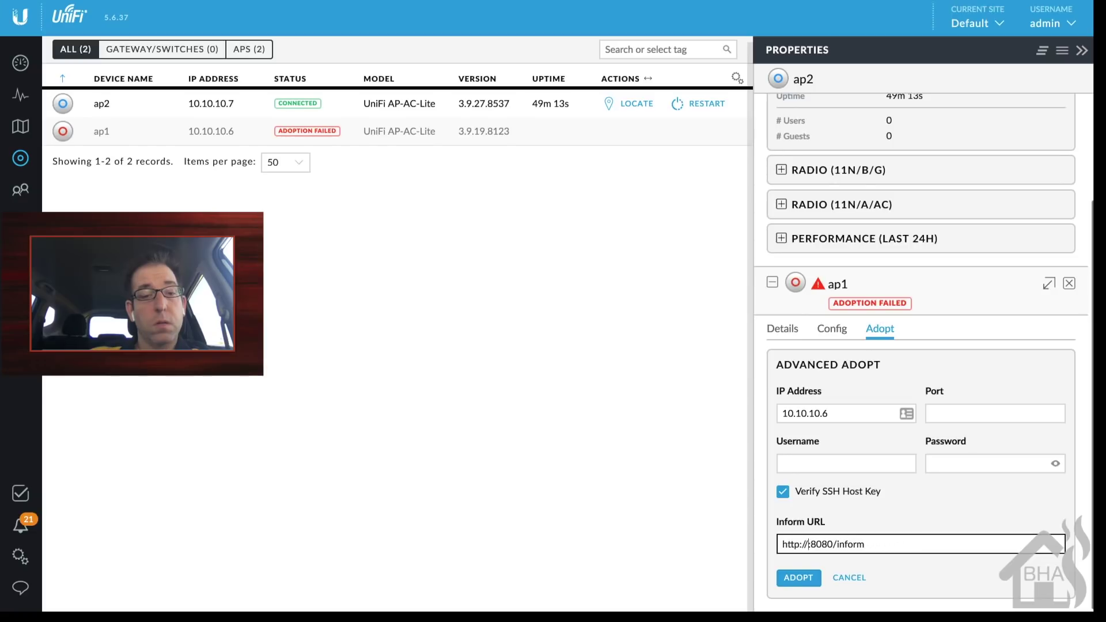
pyautogui.write('10.10.10.20')
pyautogui.click(864, 460)
pyautogui.write('admin')
pyautogui.press('Tab')
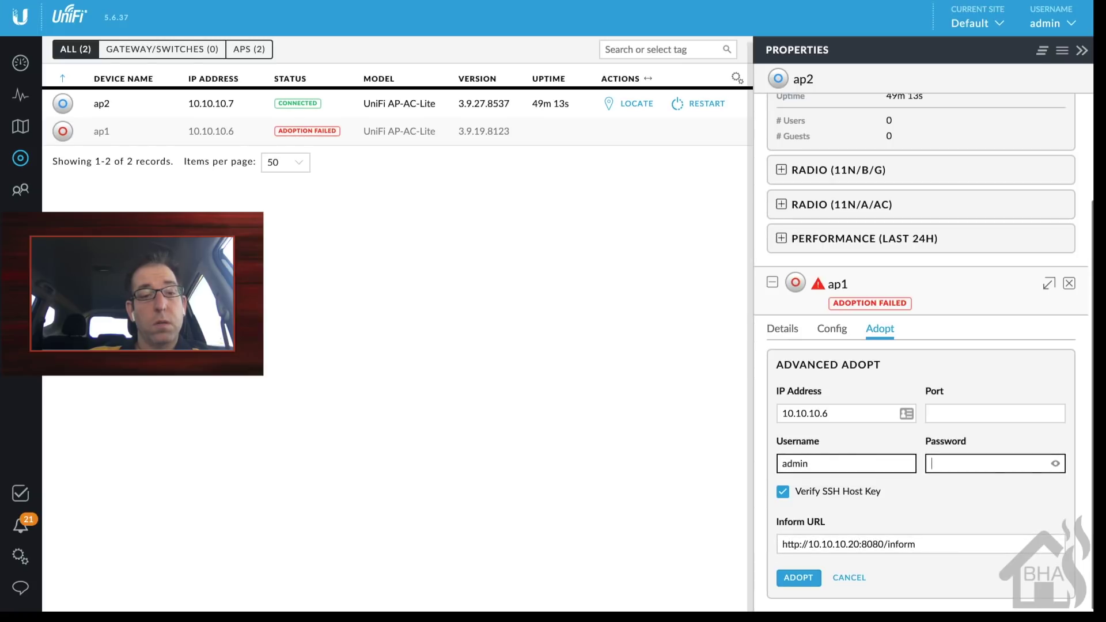
pyautogui.press('Return')
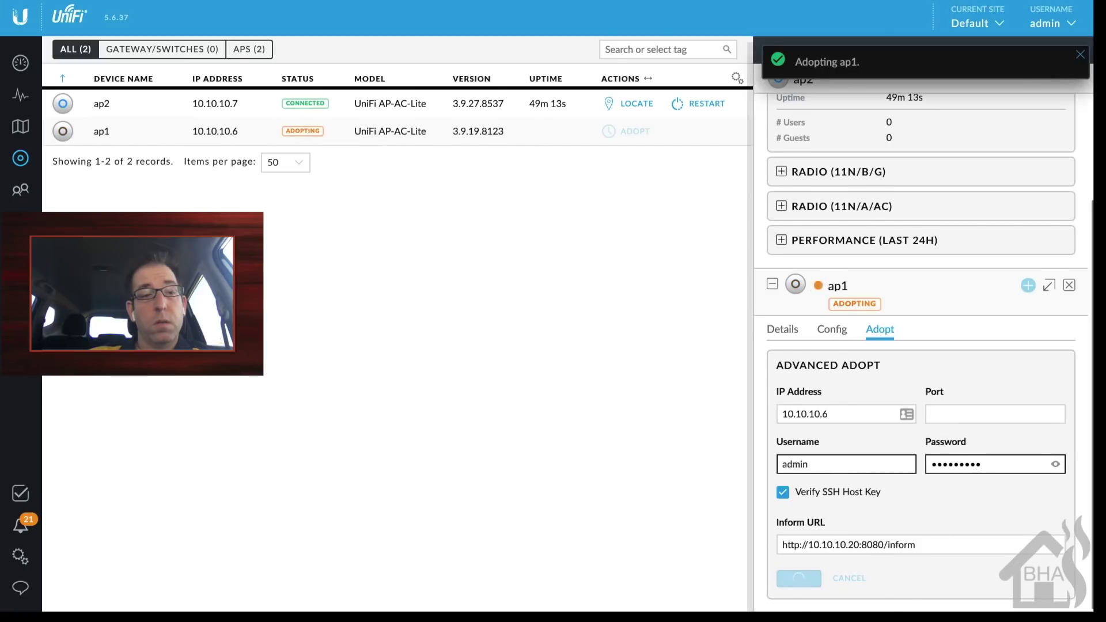